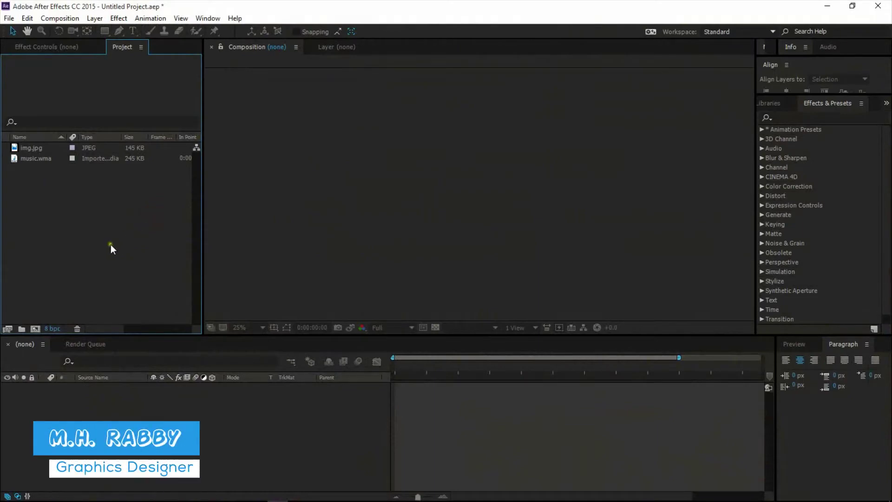
Create a composition named Audio at 1920×1080, 29.97 fps, 0;00;16;00 duration.
{"action": "left_click", "coordinate": [36, 328]}
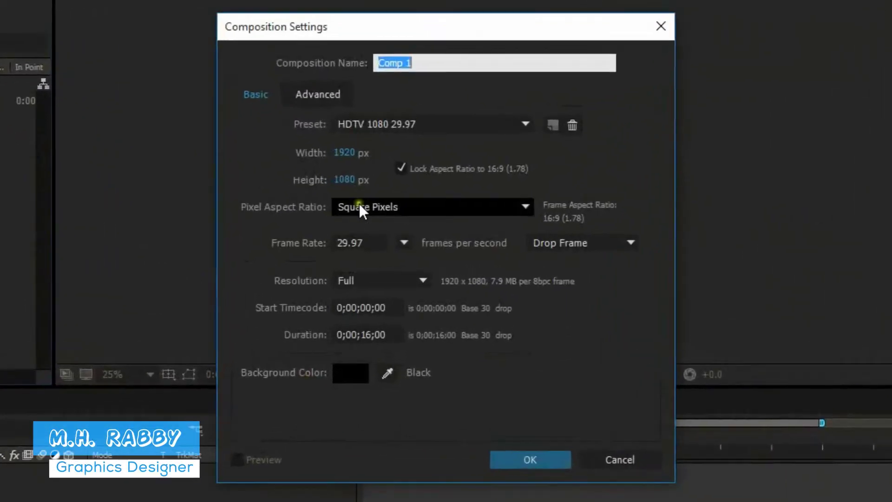
{"action": "type", "text": "Audio"}
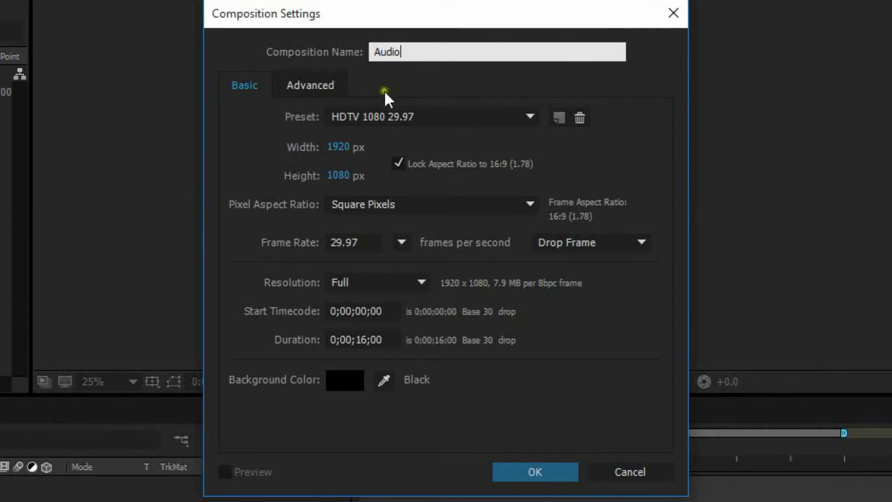
{"action": "left_click", "coordinate": [358, 242]}
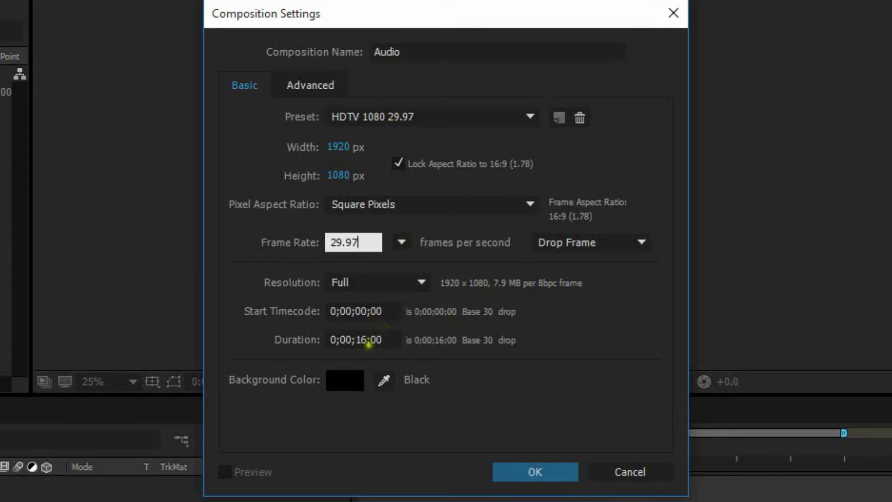
{"action": "left_click", "coordinate": [368, 344]}
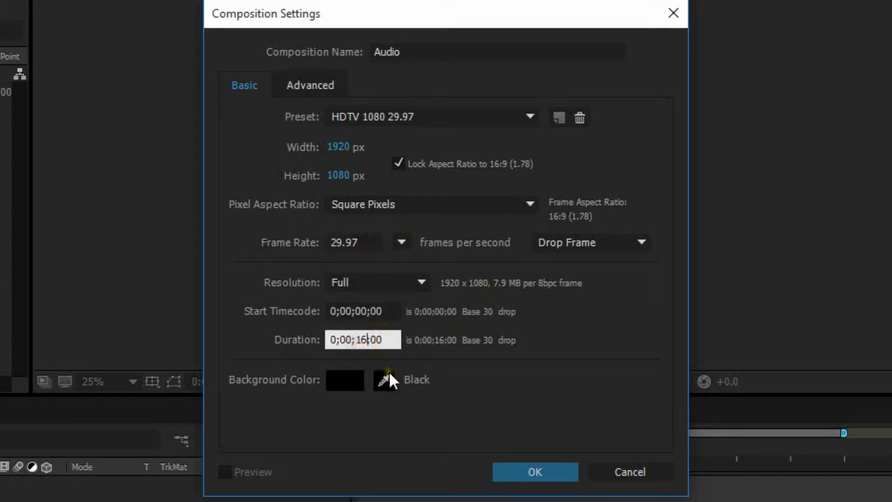
{"action": "left_click", "coordinate": [525, 472]}
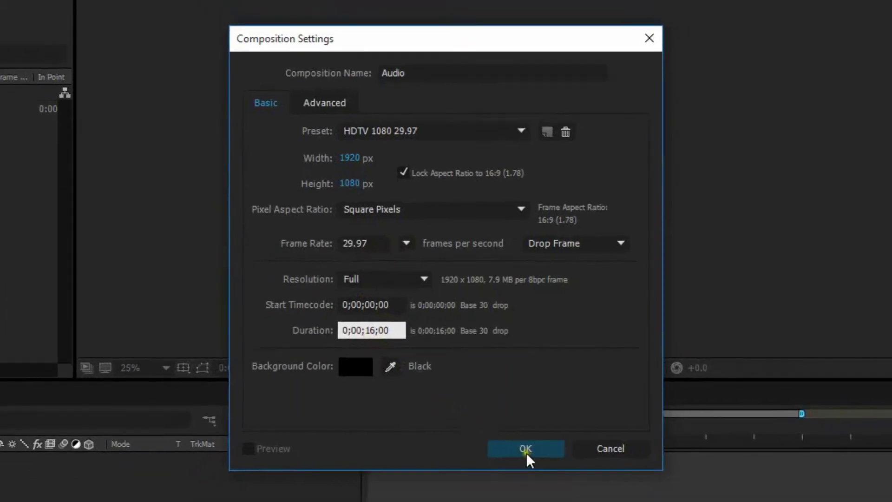
{"action": "left_click", "coordinate": [526, 450]}
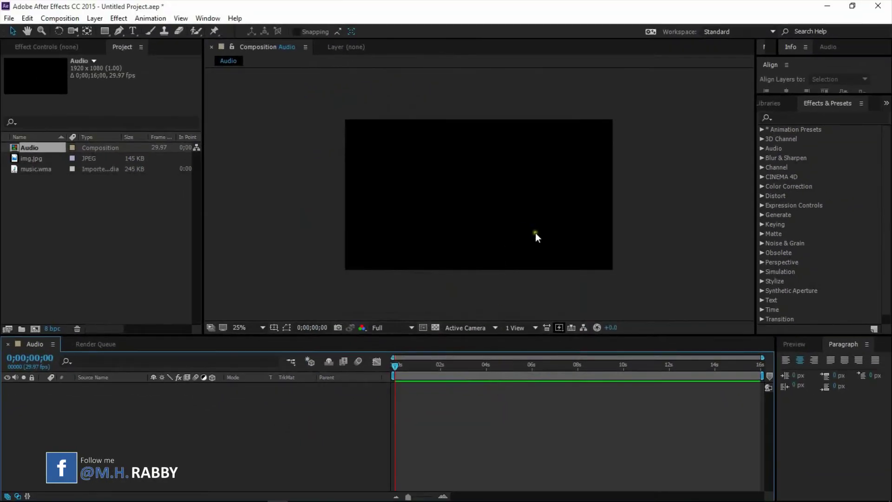
Select the img.jpg footage in the Project panel.
{"action": "scroll", "coordinate": [547, 234], "scroll_direction": "up", "scroll_amount": 2}
{"action": "scroll", "coordinate": [549, 235], "scroll_direction": "down", "scroll_amount": 2}
{"action": "scroll", "coordinate": [548, 235], "scroll_direction": "up", "scroll_amount": 1}
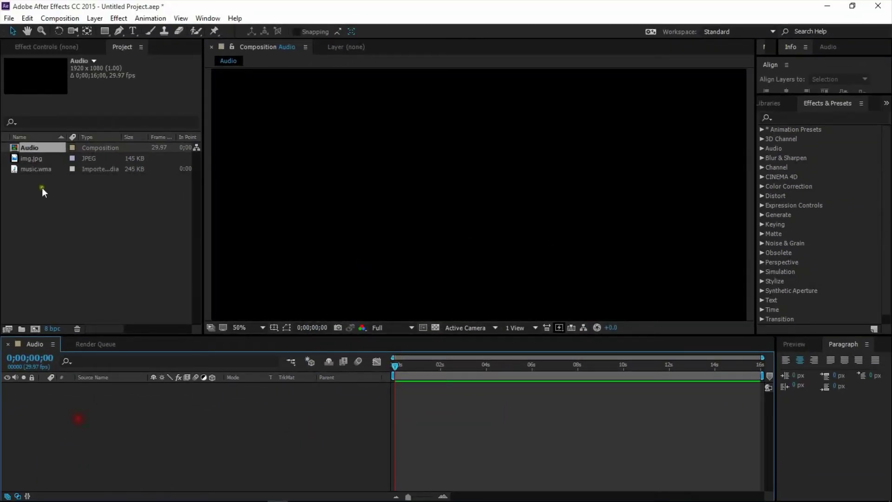
{"action": "left_click", "coordinate": [32, 158]}
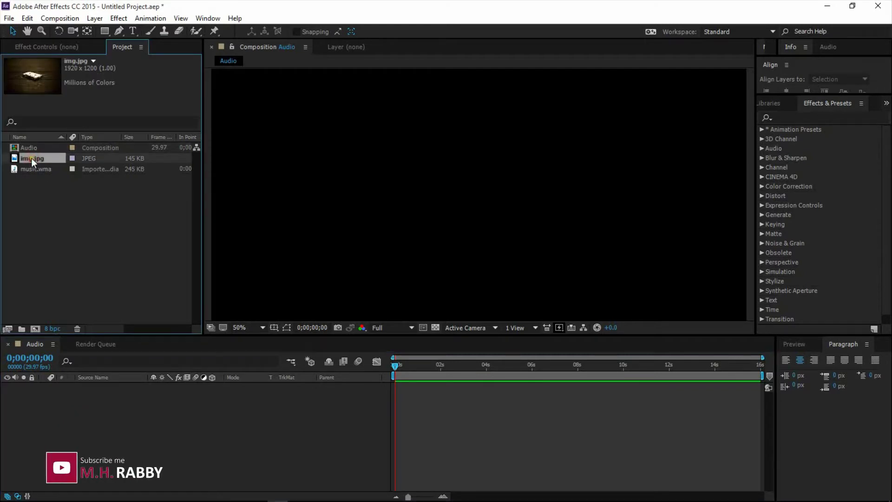
Drag img.jpg into the Audio composition's timeline as a layer.
{"action": "left_click_drag", "start_coordinate": [31, 158], "coordinate": [85, 412]}
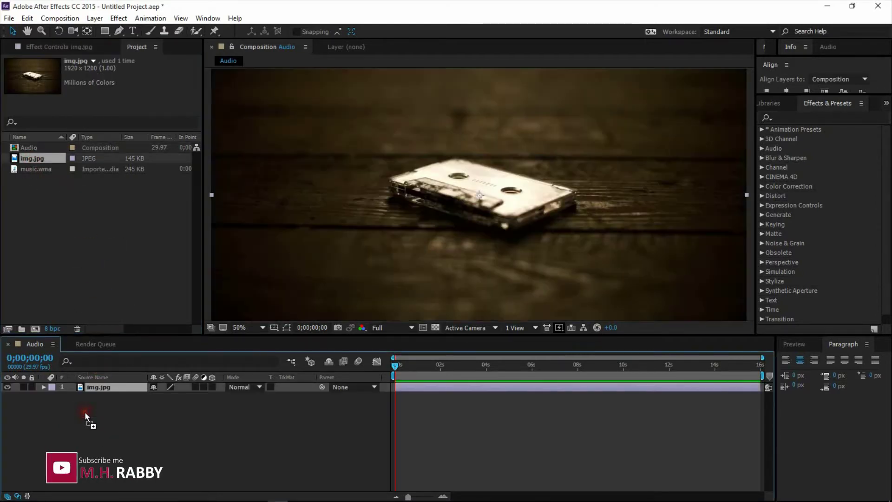
{"action": "scroll", "coordinate": [505, 209], "scroll_direction": "down", "scroll_amount": 2}
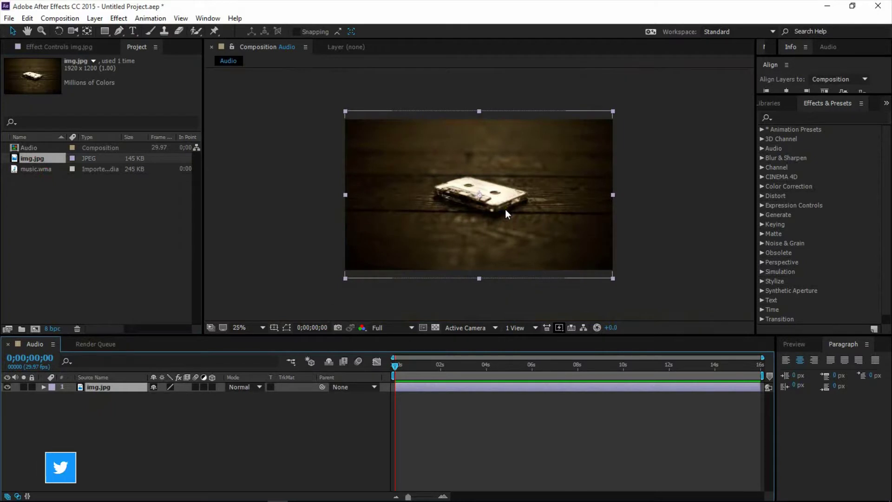
{"action": "scroll", "coordinate": [505, 209], "scroll_direction": "up", "scroll_amount": 2}
{"action": "left_click", "coordinate": [503, 212]}
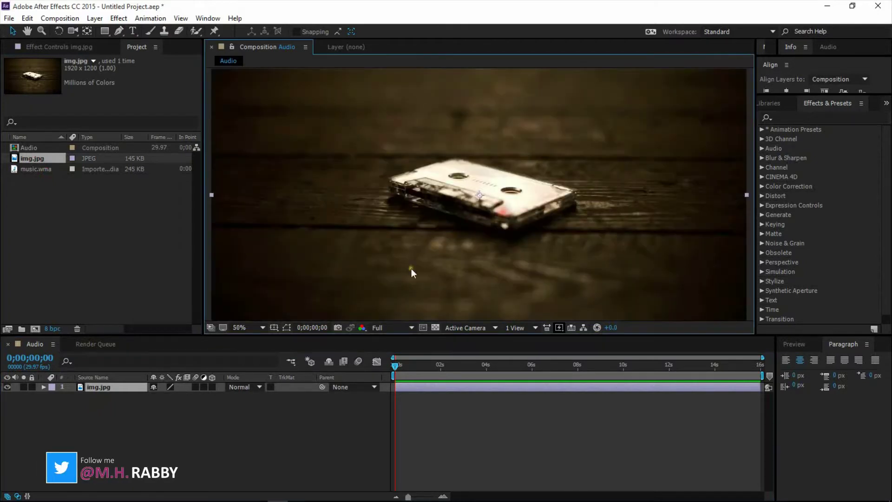
Scale the img.jpg layer to 110% and reveal its Position property.
{"action": "left_click", "coordinate": [104, 386]}
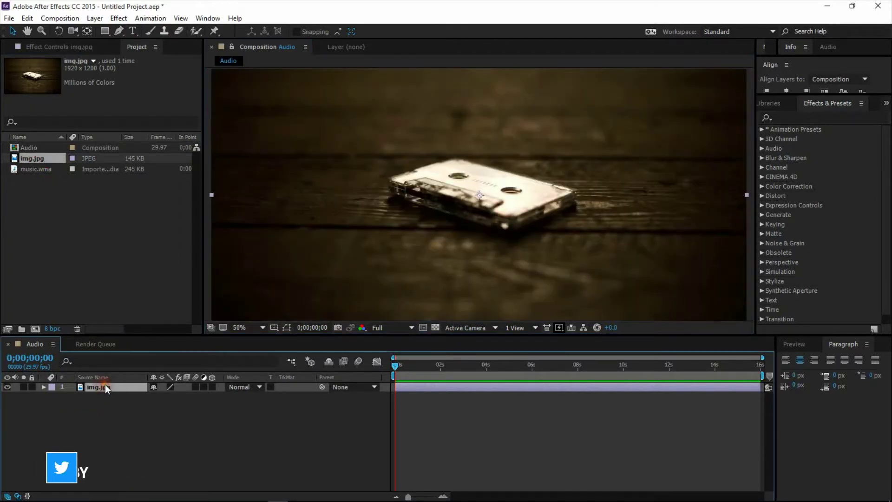
{"action": "key", "text": "s"}
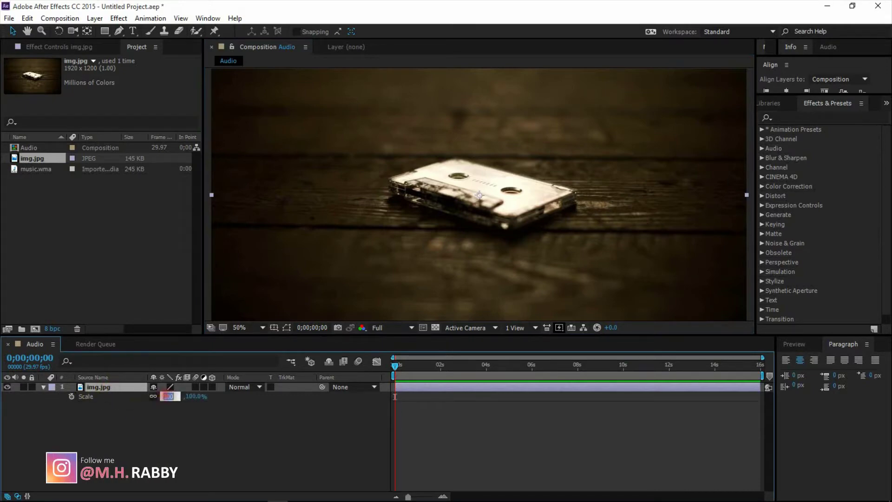
{"action": "type", "text": "110"}
{"action": "key", "text": "Return"}
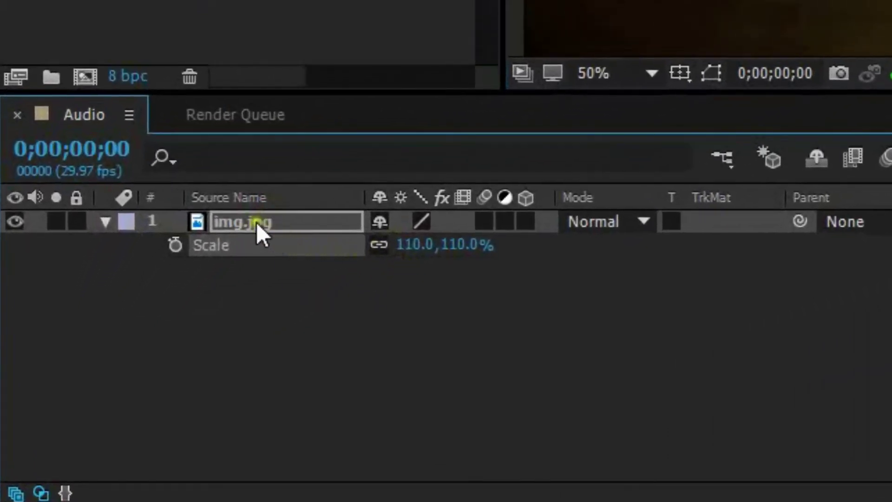
{"action": "left_click", "coordinate": [256, 222]}
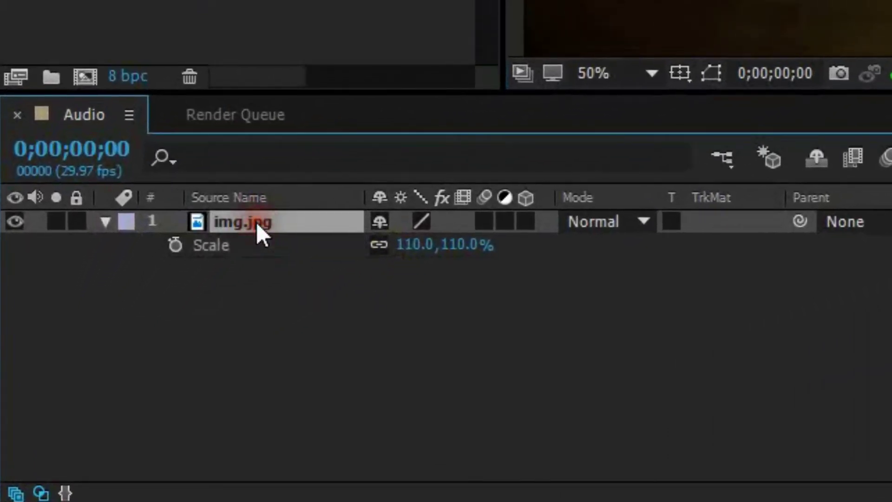
{"action": "key", "text": "p"}
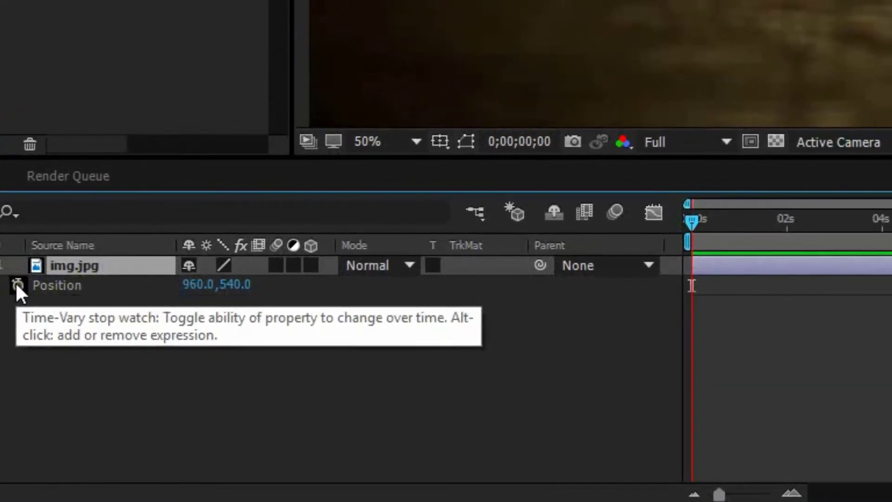
Give img.jpg's Position a wiggle(2,10) expression and collapse the layer.
{"action": "left_click", "coordinate": [16, 285], "text": "alt"}
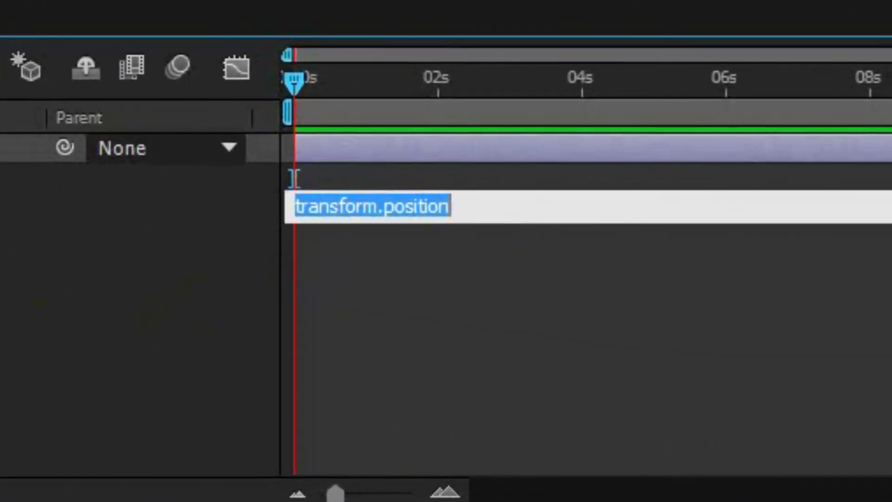
{"action": "key", "text": "BackSpace"}
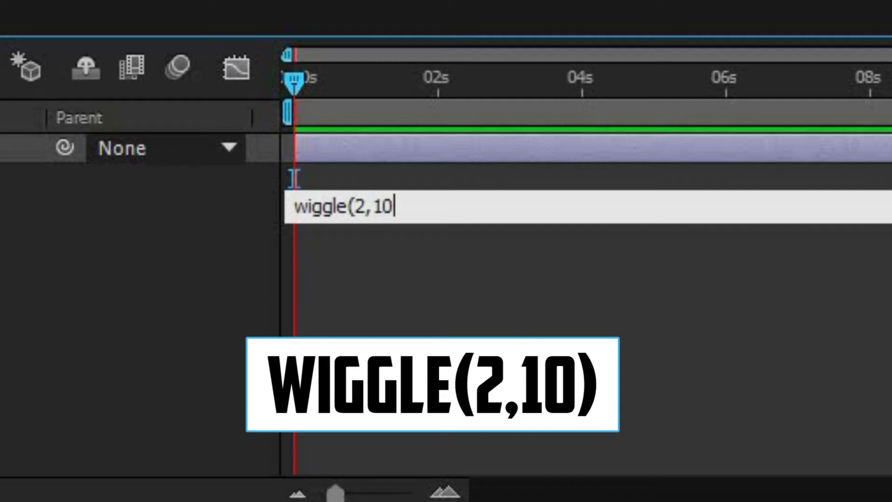
{"action": "type", "text": ")"}
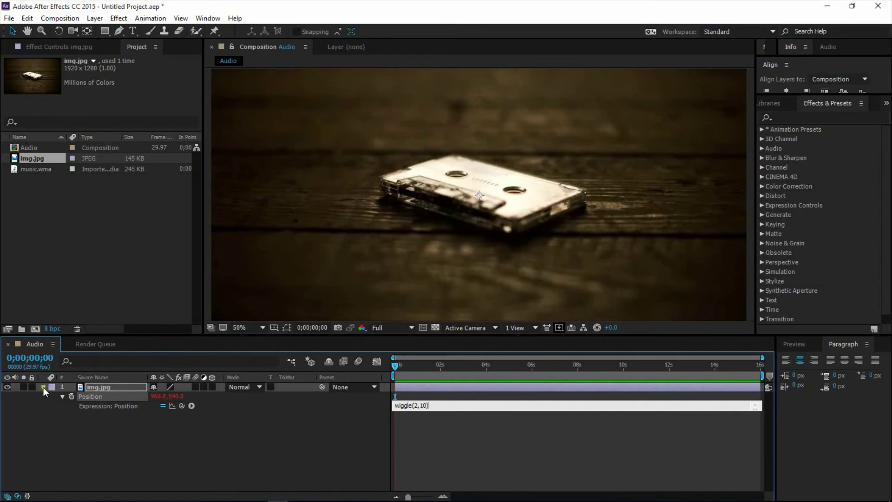
{"action": "left_click", "coordinate": [43, 387]}
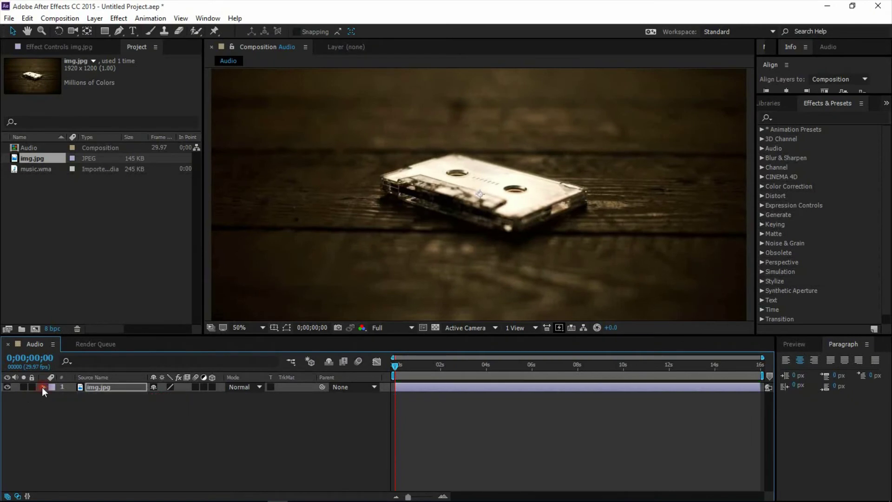
Preview the shaking background from 0;00;03;07, then deselect the layer.
{"action": "left_click_drag", "start_coordinate": [396, 368], "coordinate": [476, 374]}
{"action": "key", "text": "space"}
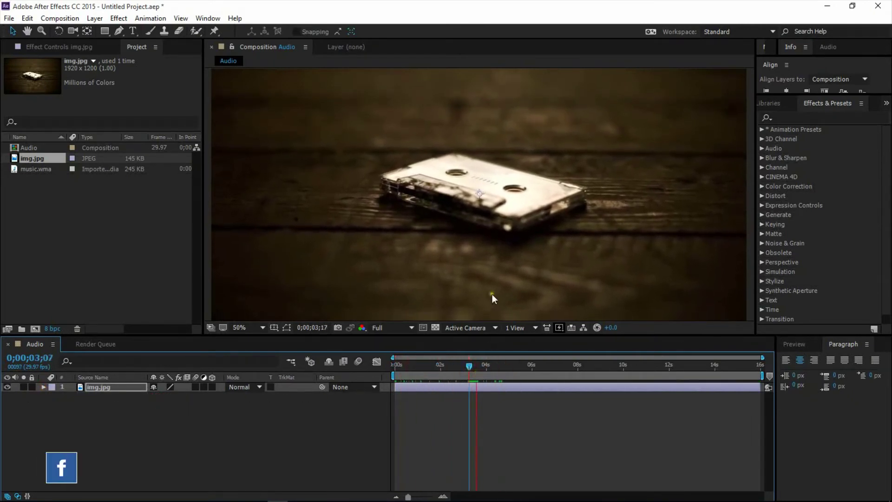
{"action": "key", "text": "period"}
{"action": "key", "text": "period"}
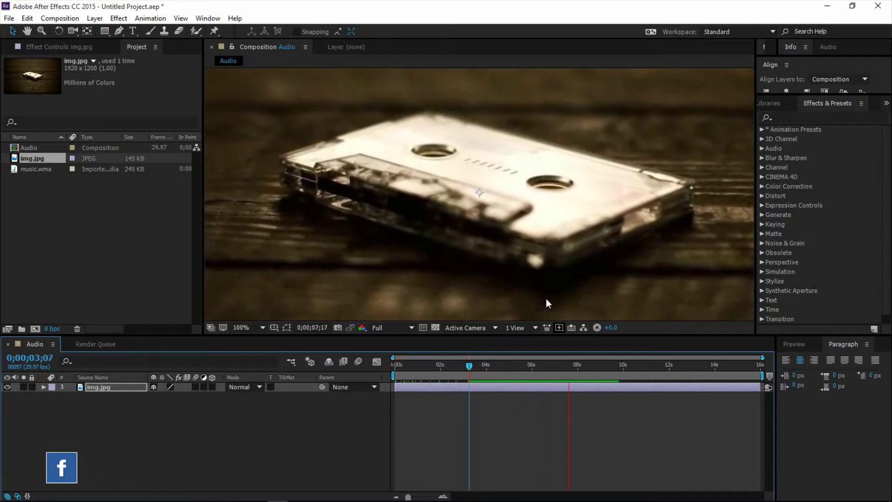
{"action": "left_click_drag", "start_coordinate": [545, 365], "coordinate": [389, 366]}
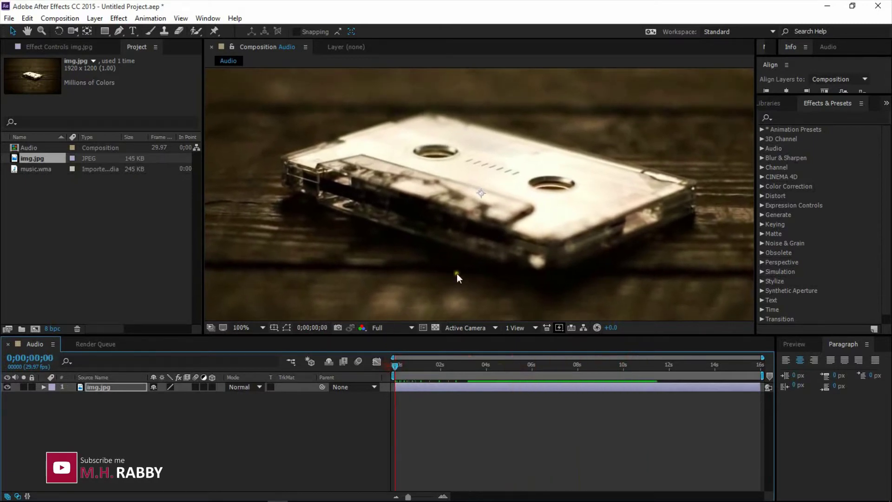
{"action": "scroll", "coordinate": [470, 272], "scroll_direction": "down", "scroll_amount": 4}
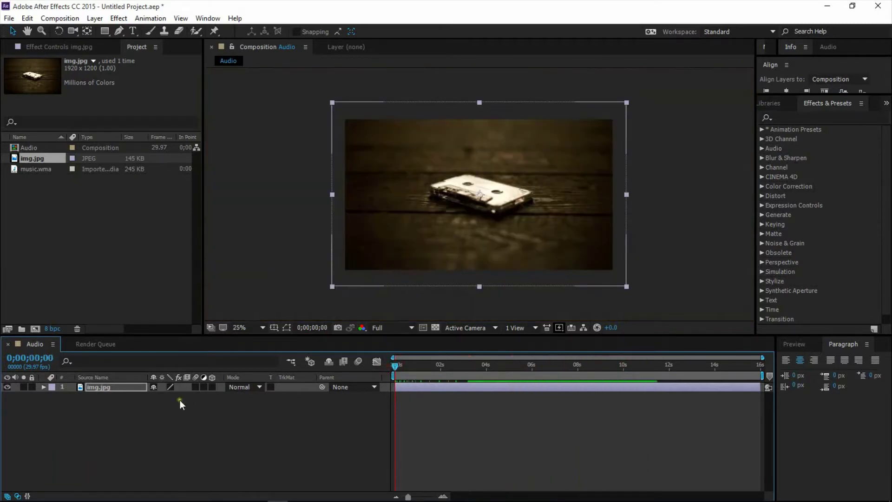
{"action": "left_click", "coordinate": [135, 421]}
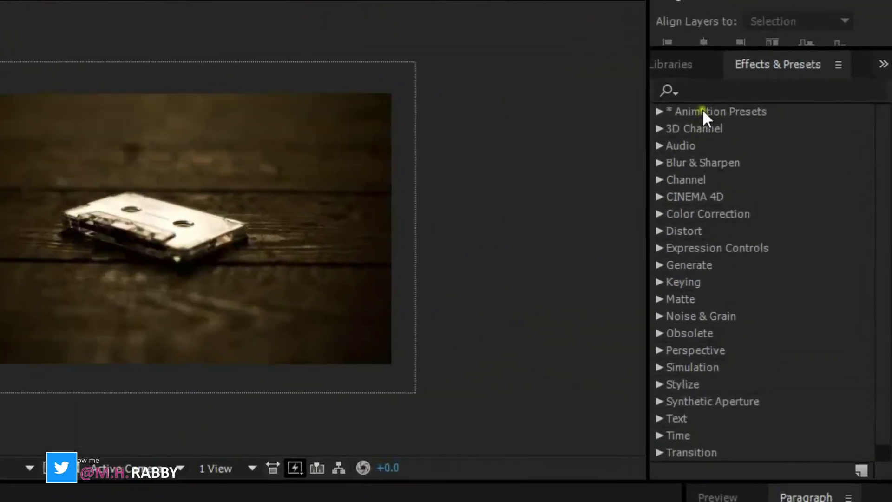
Search 'hue' and apply the Hue/Saturation effect to the img.jpg layer.
{"action": "left_click", "coordinate": [784, 119]}
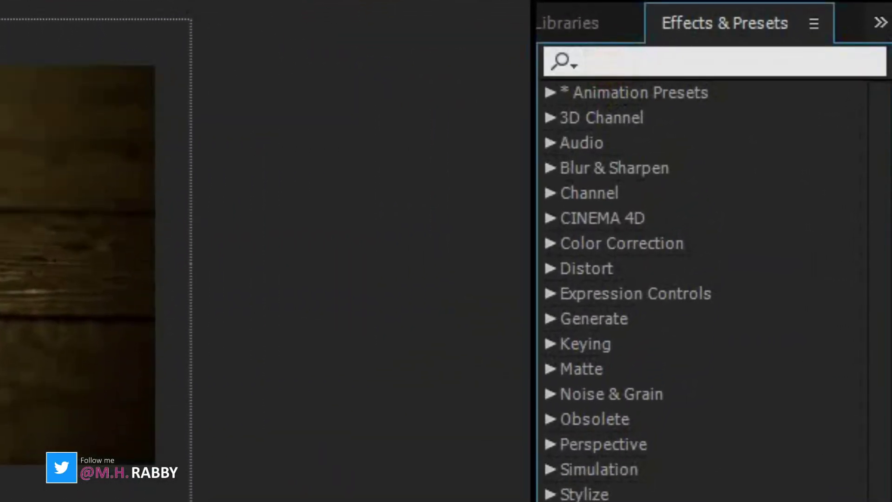
{"action": "type", "text": "hue"}
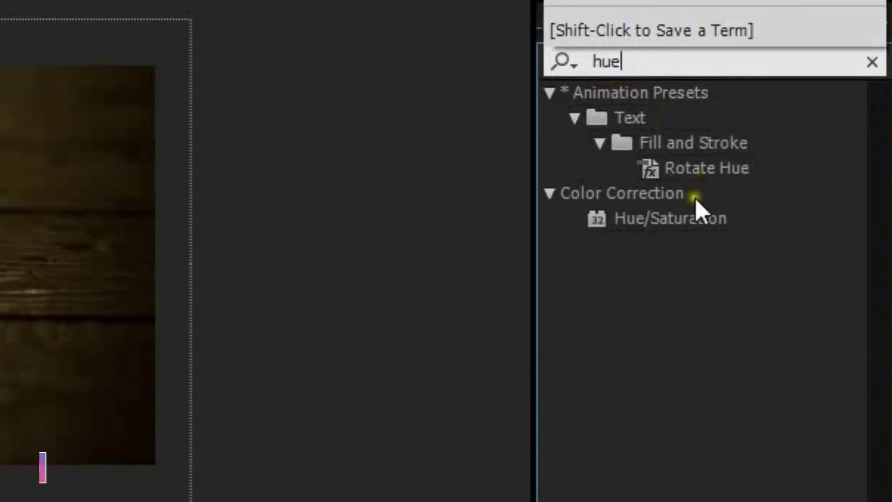
{"action": "left_click", "coordinate": [697, 219]}
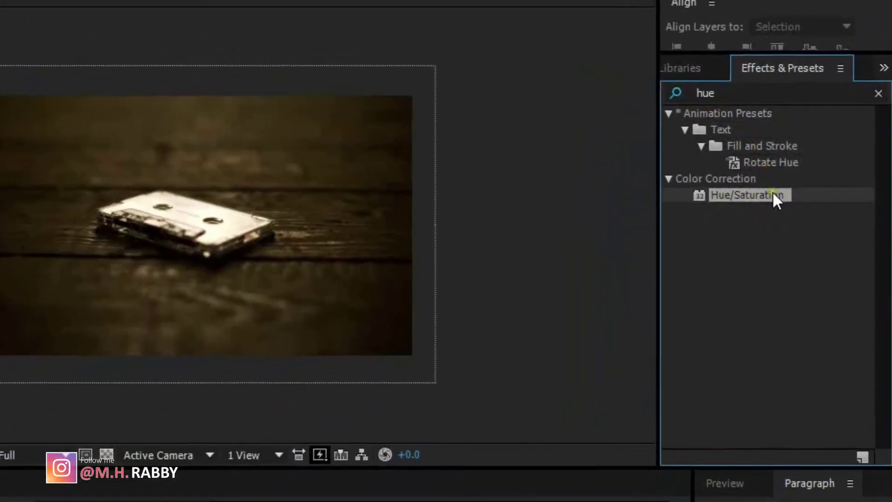
{"action": "left_click_drag", "start_coordinate": [773, 194], "coordinate": [101, 389]}
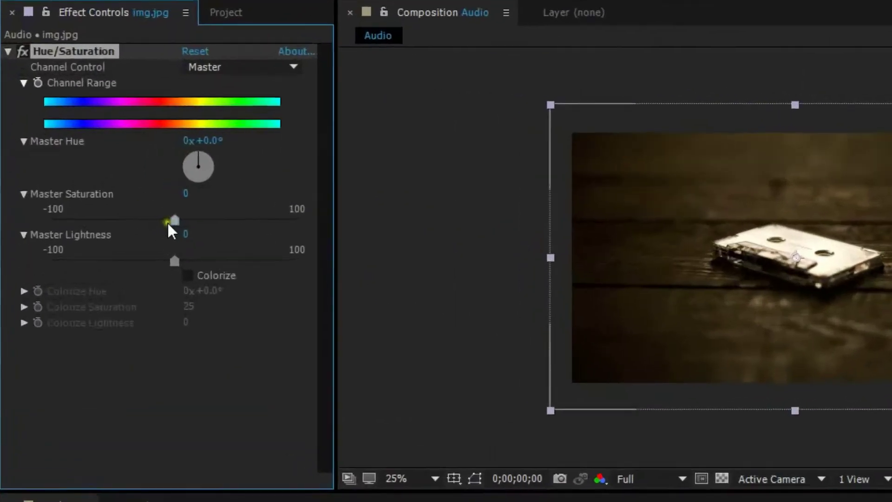
Set Master Saturation to -100 and Master Lightness to about -84.
{"action": "left_click_drag", "start_coordinate": [105, 173], "coordinate": [44, 173]}
{"action": "left_click_drag", "start_coordinate": [131, 321], "coordinate": [3, 317]}
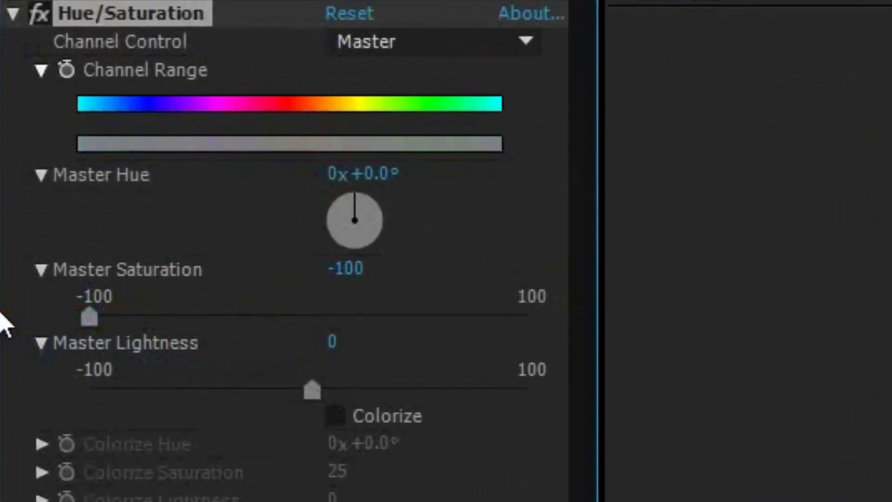
{"action": "left_click_drag", "start_coordinate": [309, 392], "coordinate": [150, 385]}
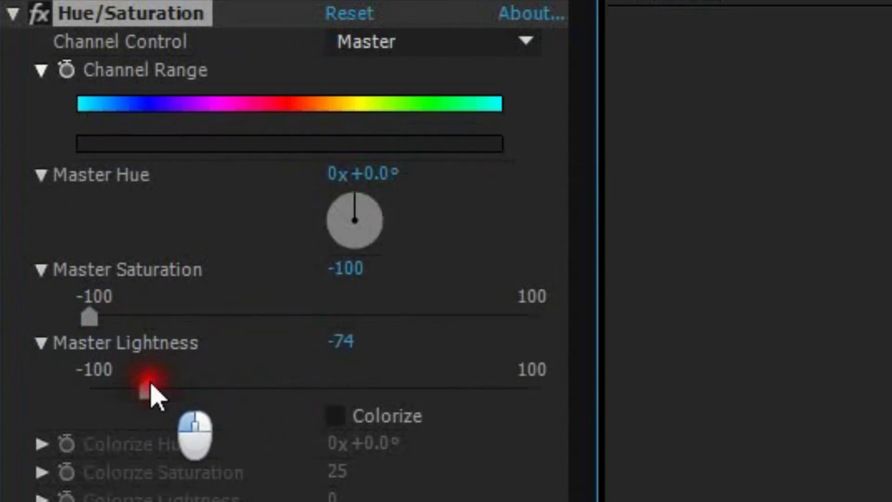
{"action": "left_click_drag", "start_coordinate": [150, 385], "coordinate": [126, 384]}
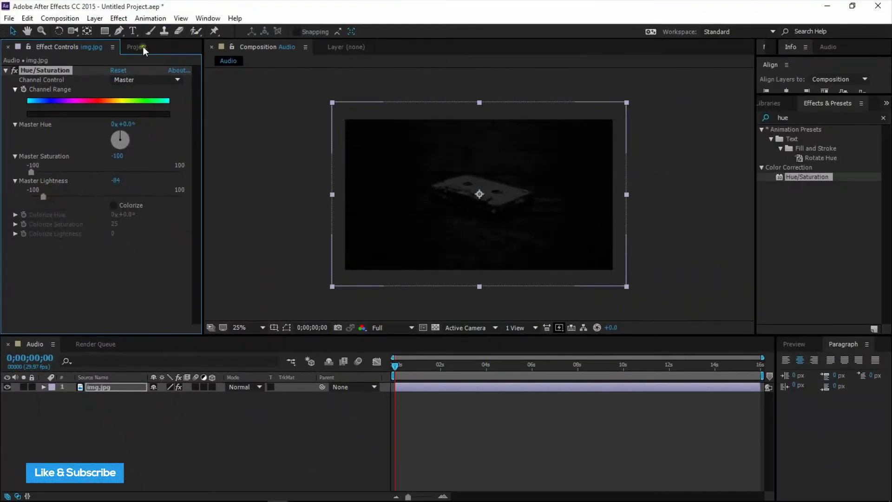
Select the music.wma audio file in the Project panel.
{"action": "left_click", "coordinate": [187, 27]}
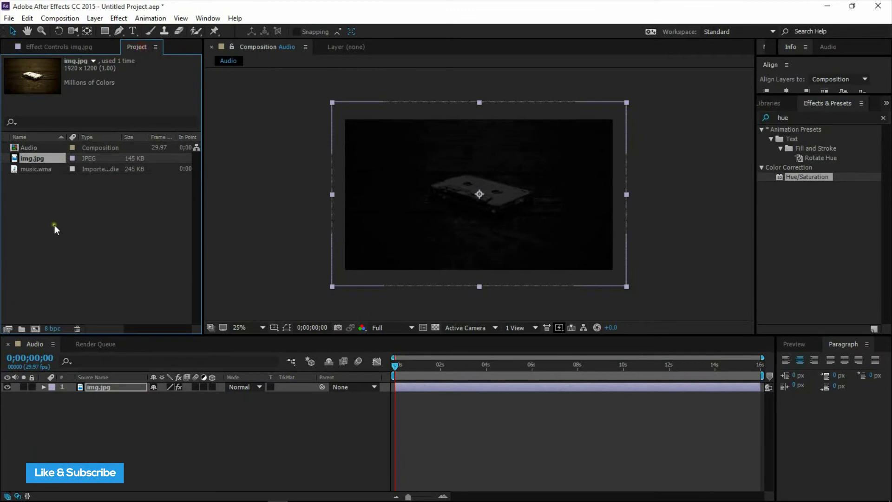
{"action": "left_click", "coordinate": [27, 175]}
{"action": "left_click", "coordinate": [29, 169]}
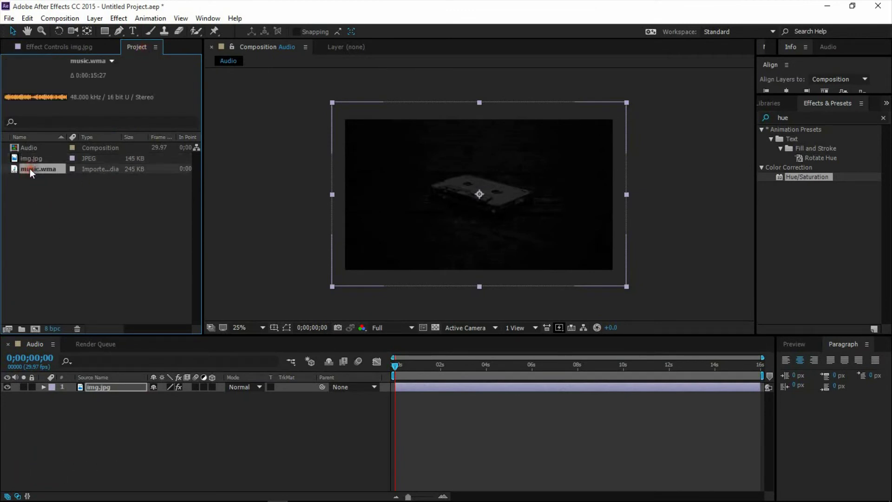
Place music.wma in the timeline below img.jpg and scrub to check the audio.
{"action": "left_click_drag", "start_coordinate": [30, 169], "coordinate": [82, 411]}
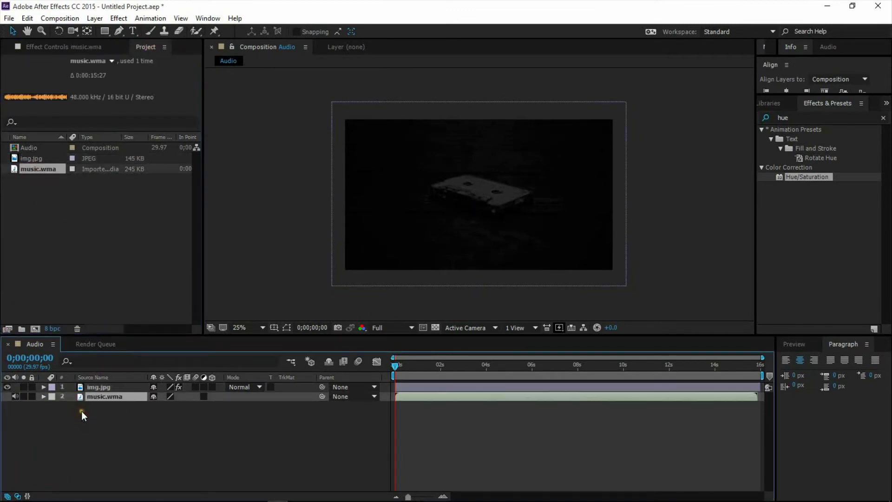
{"action": "left_click_drag", "start_coordinate": [397, 367], "coordinate": [480, 371]}
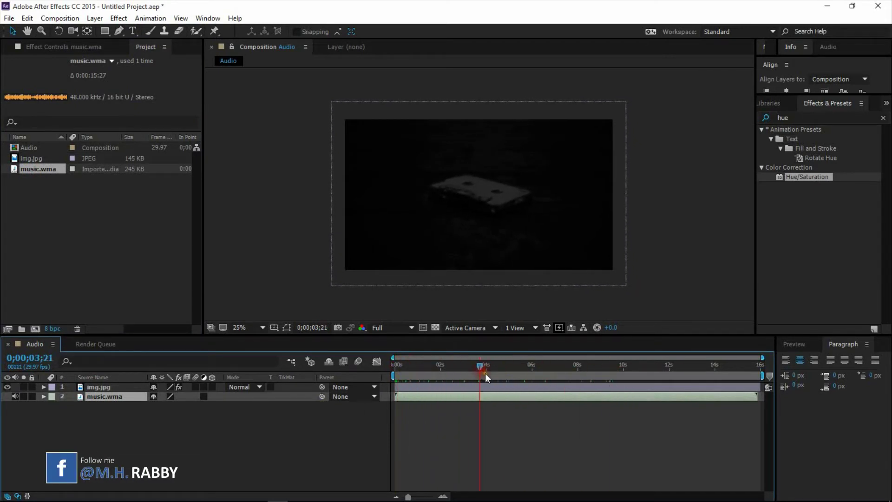
{"action": "key", "text": "period"}
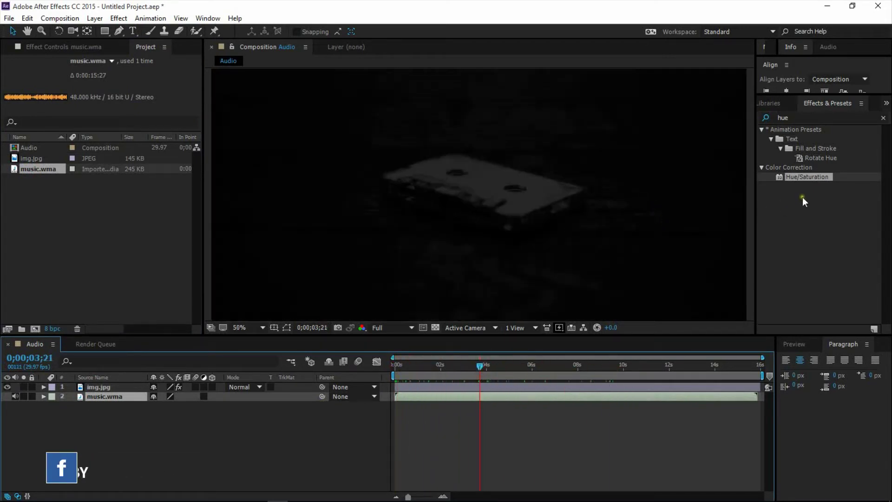
{"action": "left_click", "coordinate": [74, 428]}
Add a 1920×1080 black solid named Black Solid 1 via New > Solid.
{"action": "right_click", "coordinate": [139, 425]}
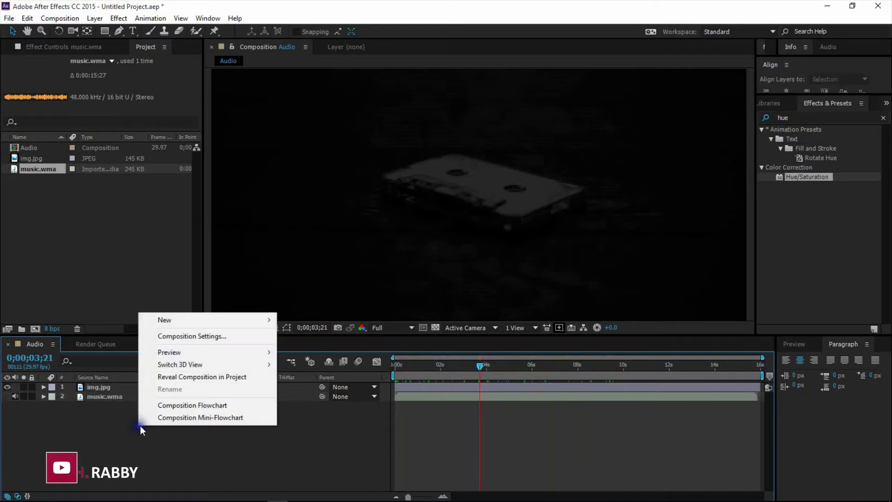
{"action": "mouse_move", "coordinate": [168, 322]}
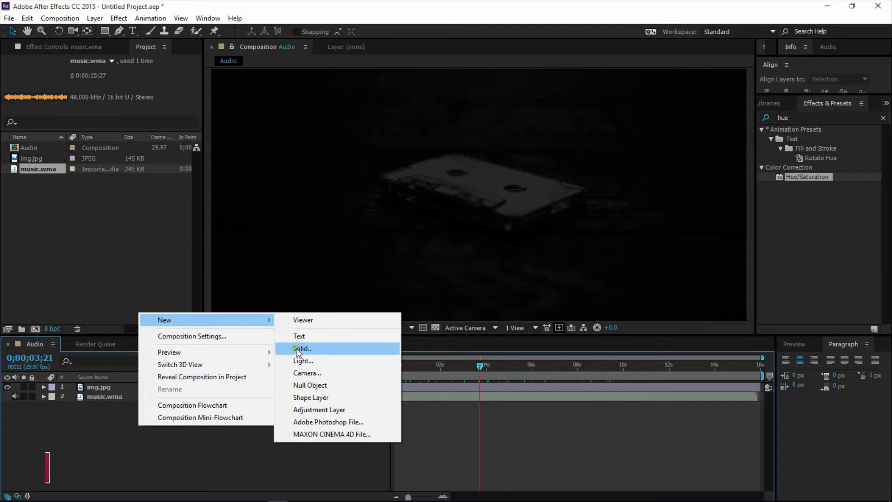
{"action": "left_click", "coordinate": [325, 350]}
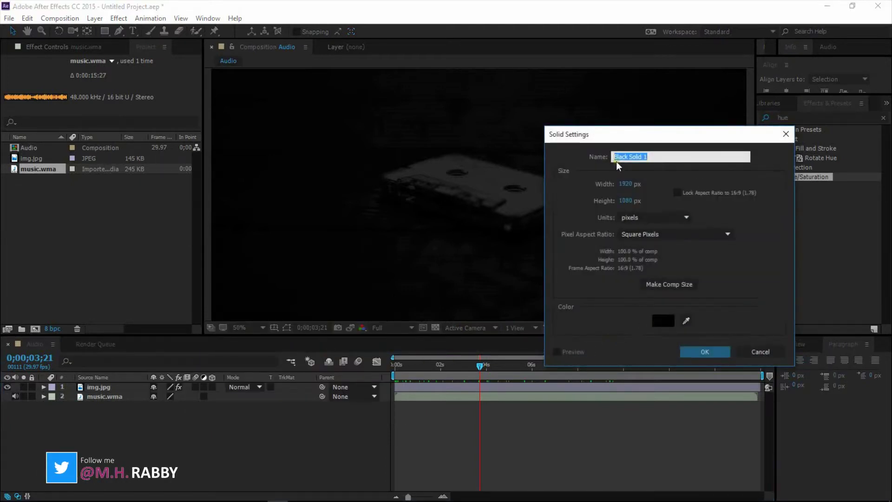
{"action": "left_click", "coordinate": [701, 352]}
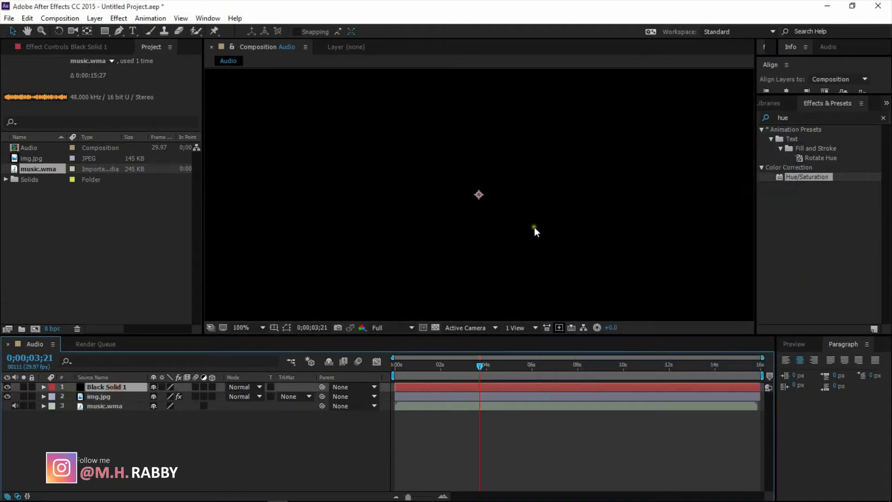
{"action": "scroll", "coordinate": [534, 227], "scroll_direction": "down", "scroll_amount": 2}
{"action": "scroll", "coordinate": [537, 226], "scroll_direction": "up", "scroll_amount": 2}
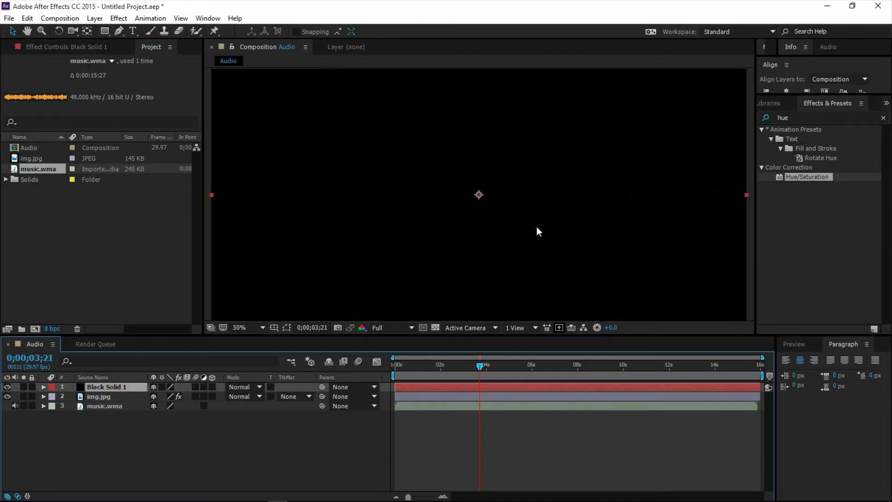
{"action": "scroll", "coordinate": [537, 230], "scroll_direction": "down", "scroll_amount": 2}
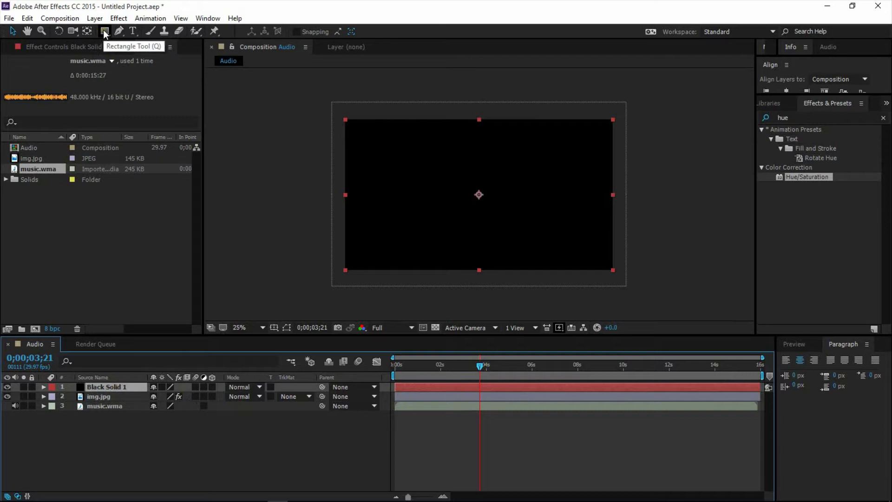
Draw a circular Mask 1 on the black solid with the Ellipse Tool, mode None.
{"action": "left_click_drag", "start_coordinate": [103, 30], "coordinate": [165, 55]}
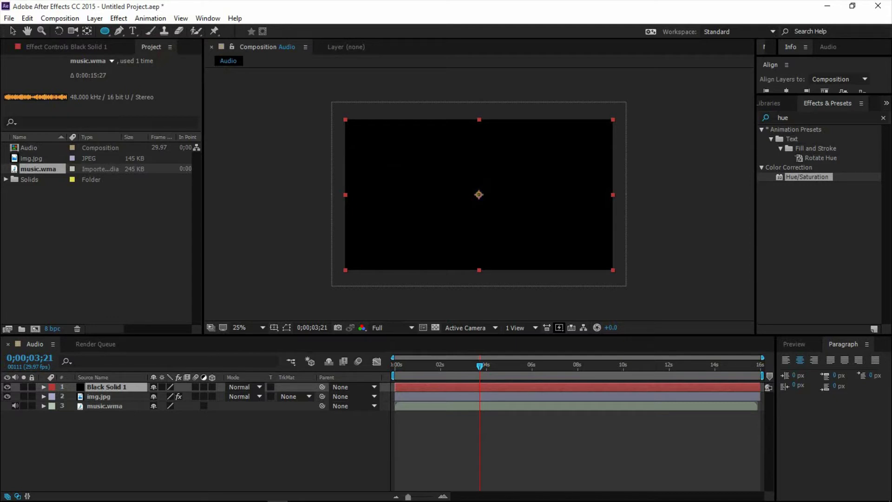
{"action": "mouse_move", "coordinate": [477, 194]}
{"action": "left_mouse_down"}
{"action": "mouse_move", "coordinate": [530, 167]}
{"action": "mouse_move", "coordinate": [524, 174]}
{"action": "left_mouse_up"}
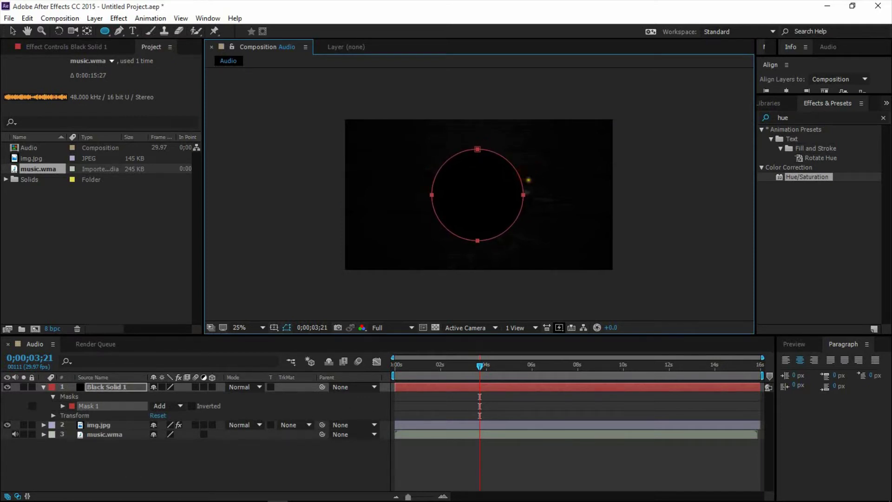
{"action": "left_click", "coordinate": [181, 405]}
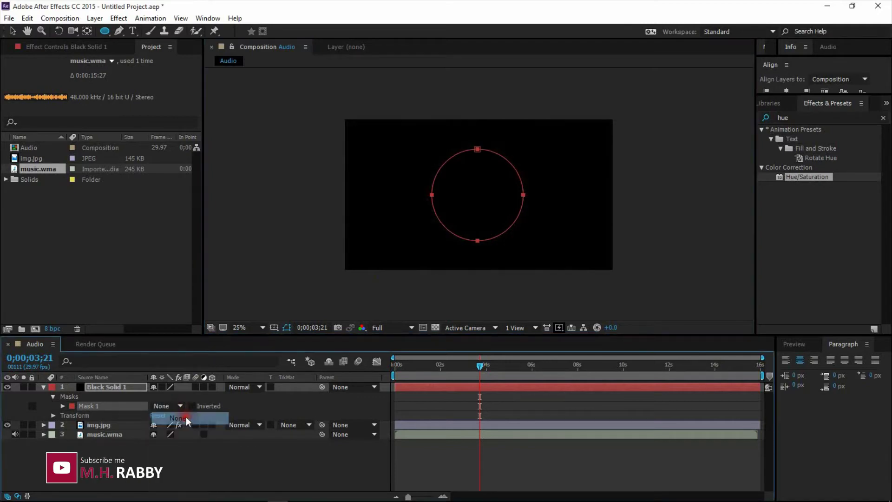
{"action": "key", "text": "period"}
{"action": "key", "text": "comma"}
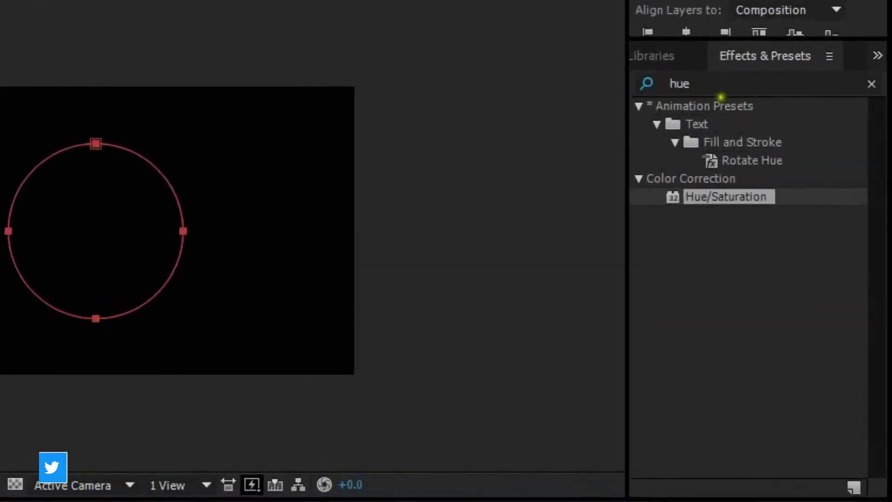
Search 'audi' and apply Audio Spectrum to the Black Solid 1 layer.
{"action": "left_click", "coordinate": [675, 84]}
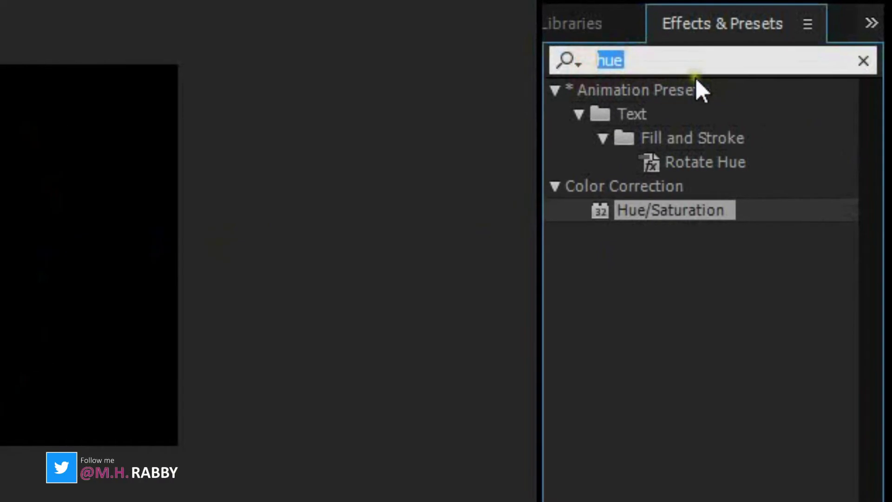
{"action": "type", "text": "audi"}
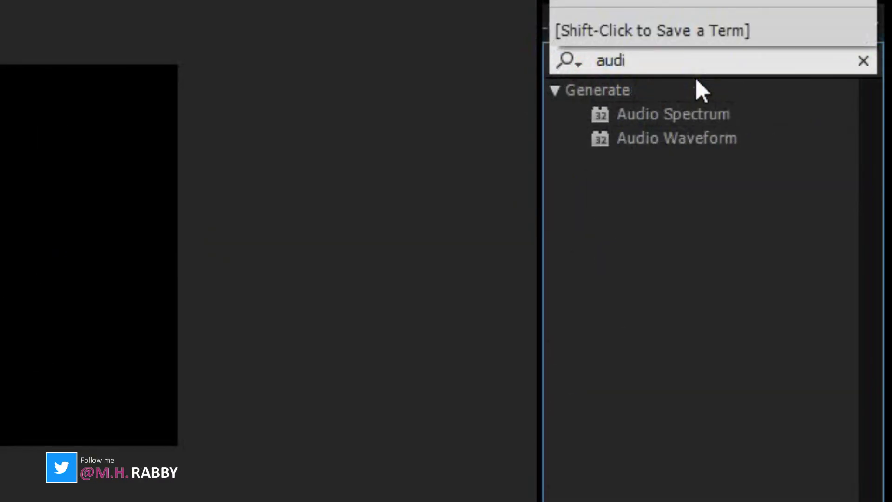
{"action": "left_click", "coordinate": [671, 113]}
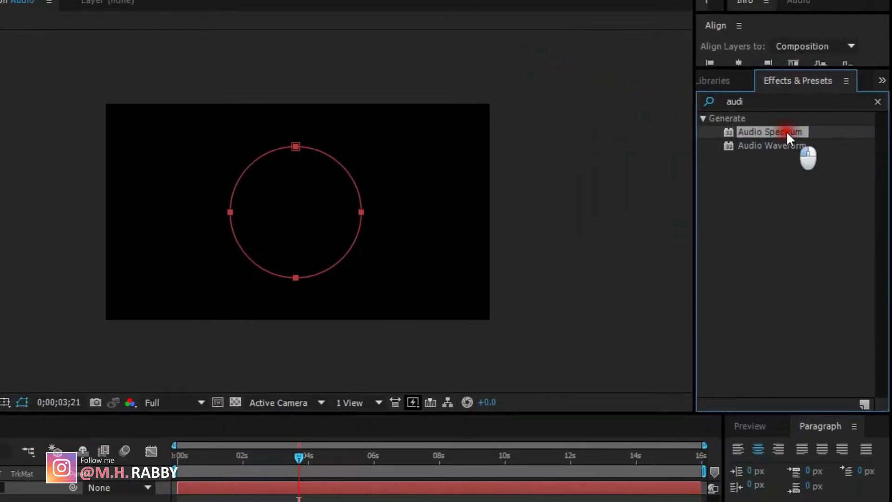
{"action": "left_click_drag", "start_coordinate": [729, 115], "coordinate": [444, 208]}
{"action": "left_click_drag", "start_coordinate": [717, 177], "coordinate": [124, 386]}
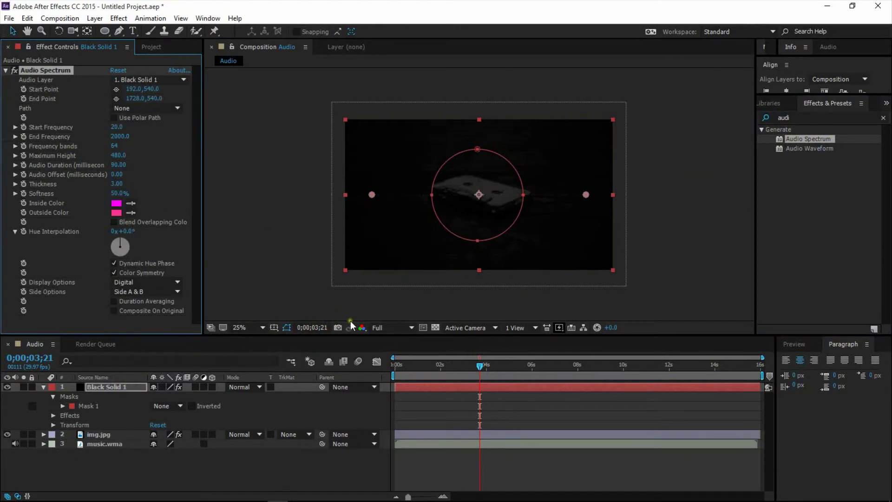
{"action": "key", "text": "period"}
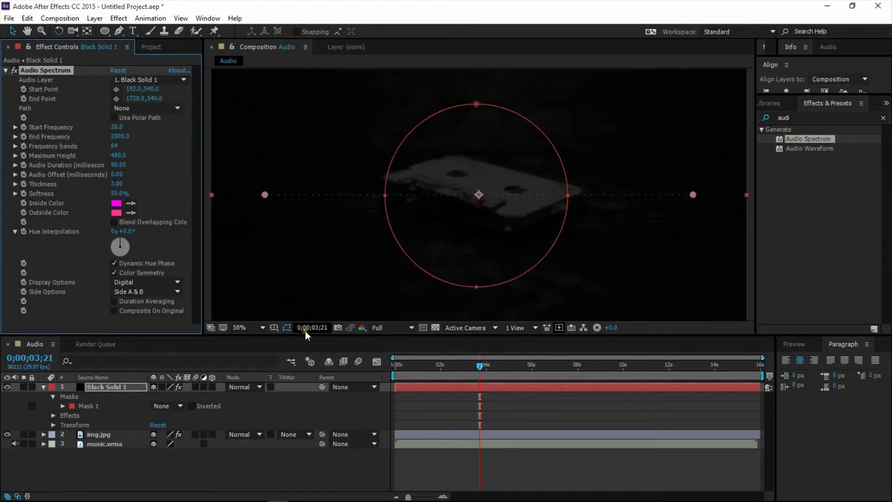
Set Audio Spectrum's Audio Layer to music.wma and its Path to Mask 1.
{"action": "left_click", "coordinate": [287, 327]}
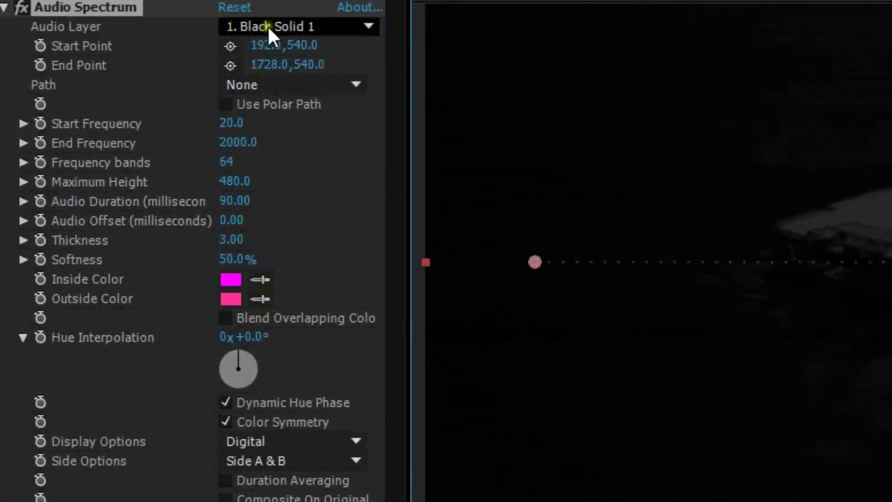
{"action": "left_click", "coordinate": [233, 41]}
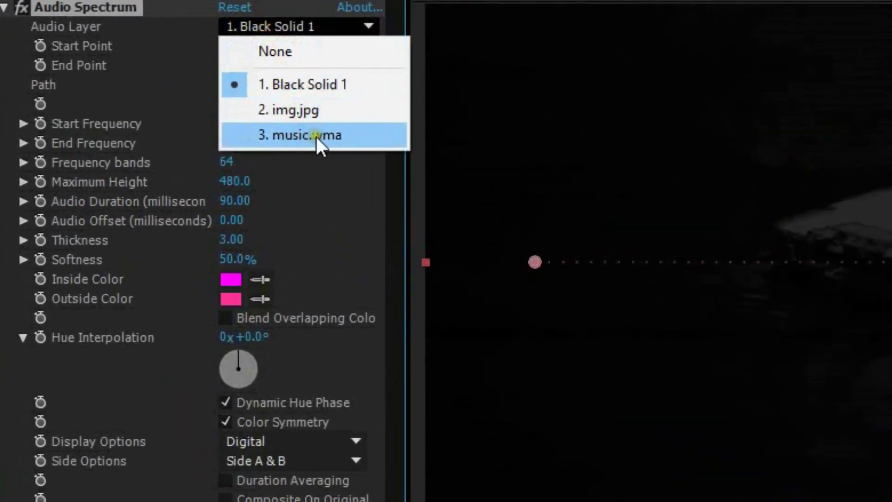
{"action": "left_click", "coordinate": [300, 135]}
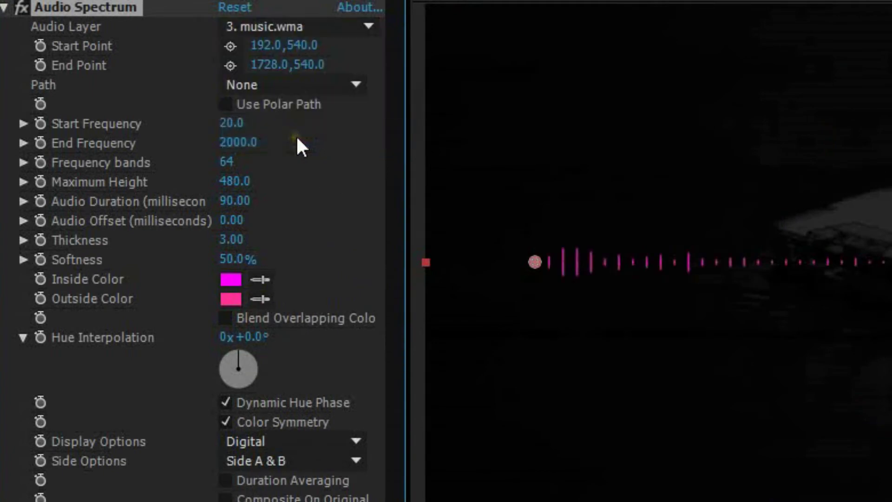
{"action": "left_click", "coordinate": [258, 84]}
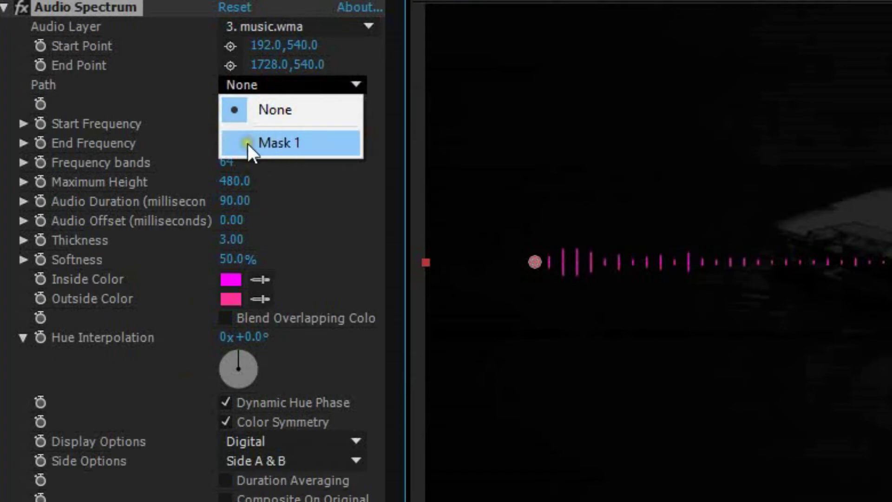
{"action": "left_click", "coordinate": [284, 139]}
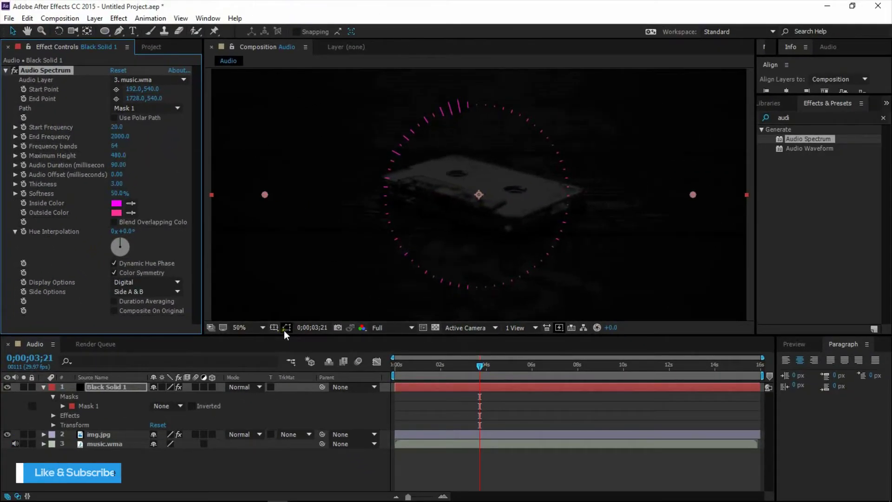
Hide the mask outline and stop the preview at 0;00;03;13.
{"action": "left_click", "coordinate": [441, 435]}
{"action": "left_click", "coordinate": [286, 329]}
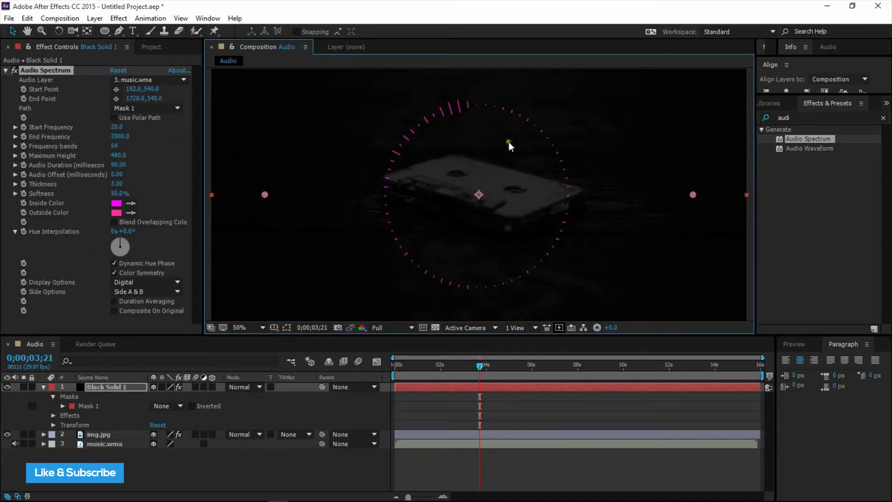
{"action": "left_click_drag", "start_coordinate": [446, 366], "coordinate": [426, 367]}
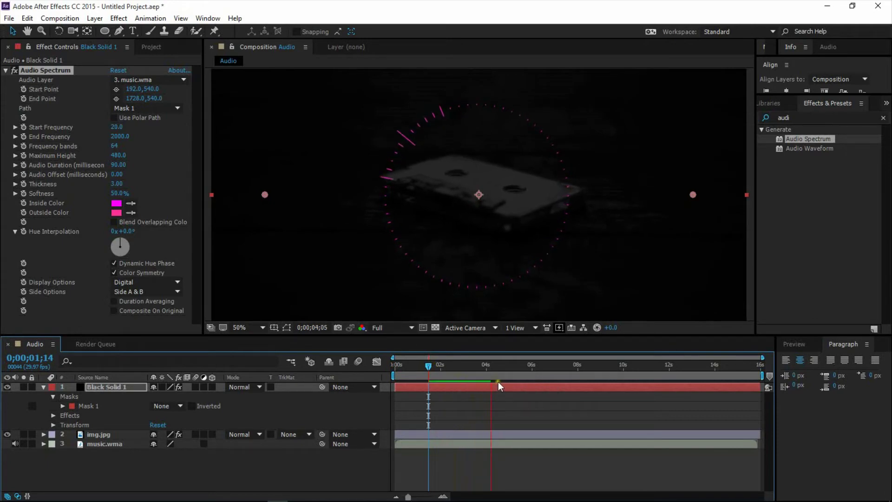
{"action": "left_click", "coordinate": [473, 364]}
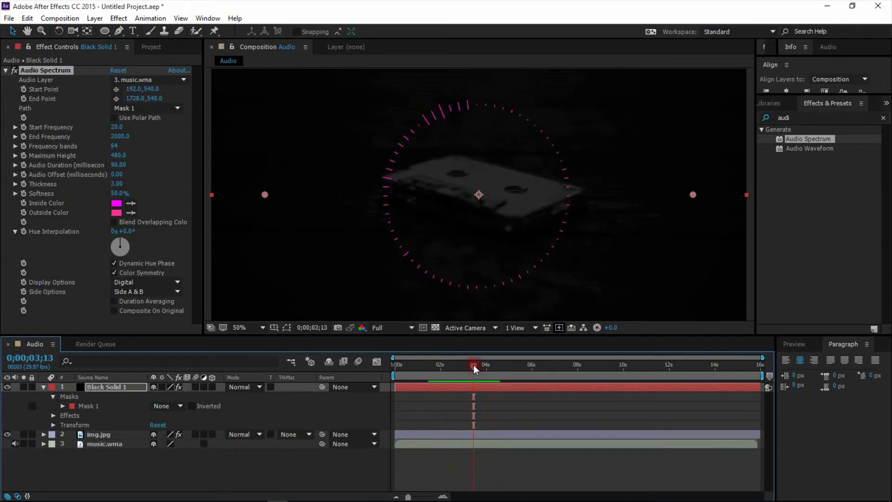
Make the spectrum's Inside and Outside Colors white (FFFFFF) and set Side Options to Side B.
{"action": "left_click", "coordinate": [116, 204]}
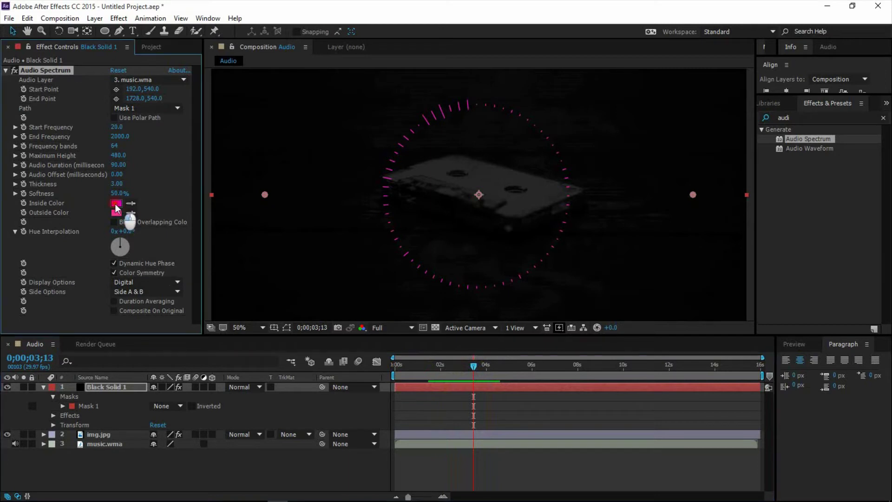
{"action": "type", "text": "FFFFFF"}
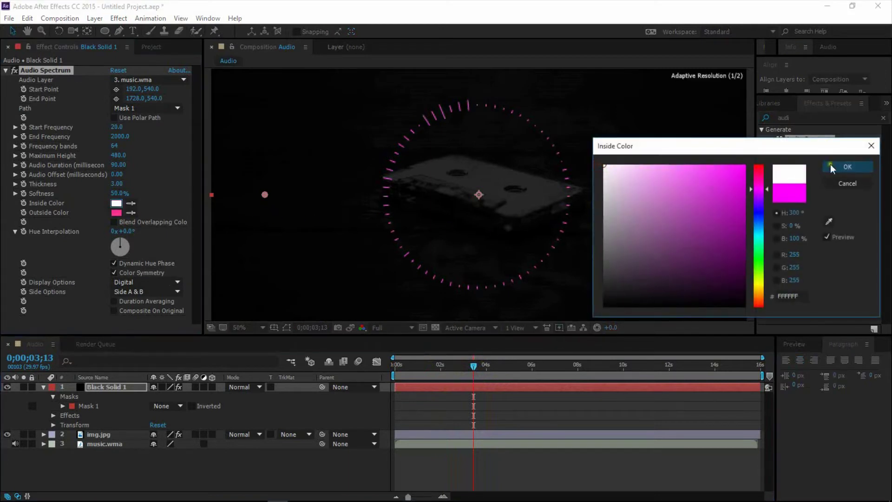
{"action": "left_click", "coordinate": [847, 166]}
{"action": "left_click", "coordinate": [130, 212]}
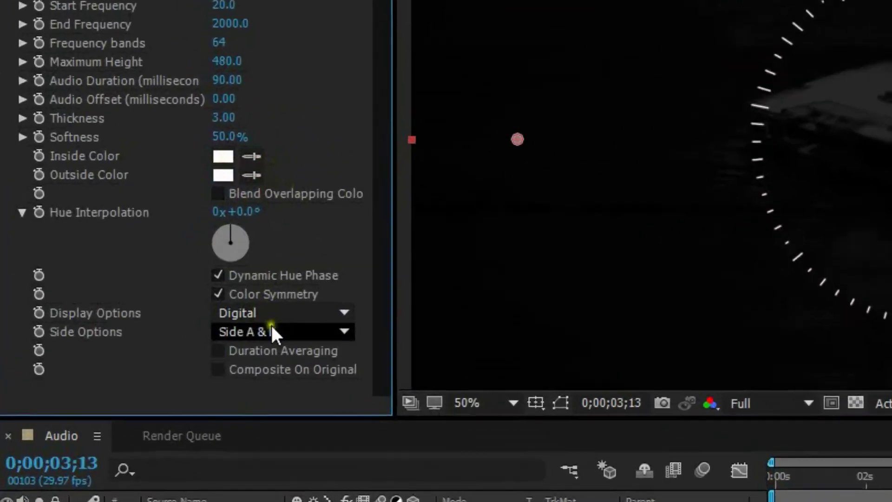
{"action": "left_click", "coordinate": [140, 292]}
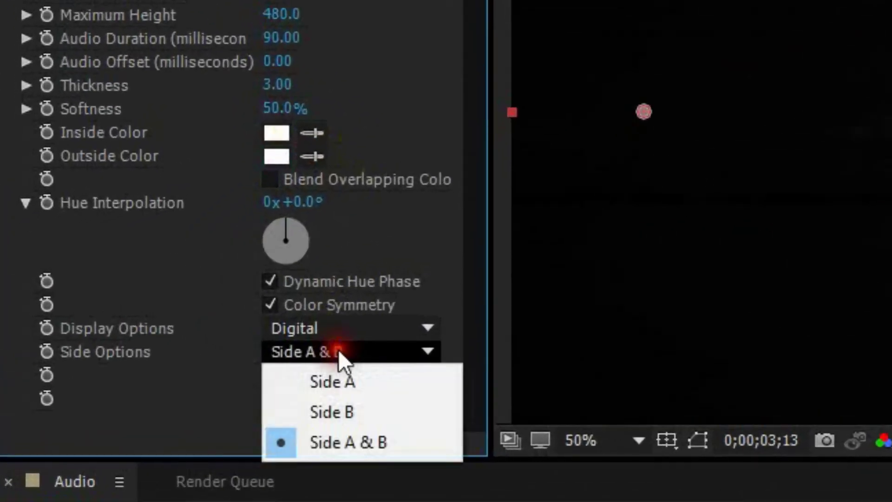
{"action": "left_click", "coordinate": [348, 412]}
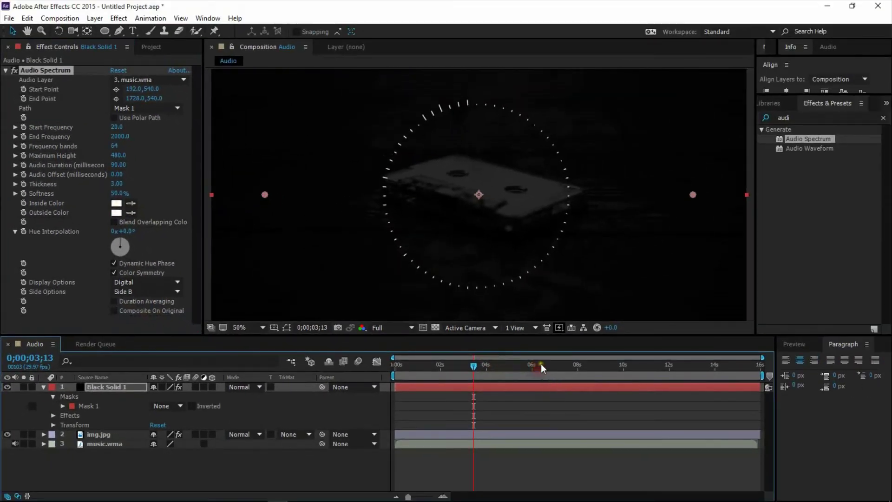
{"action": "left_click_drag", "start_coordinate": [541, 365], "coordinate": [560, 372]}
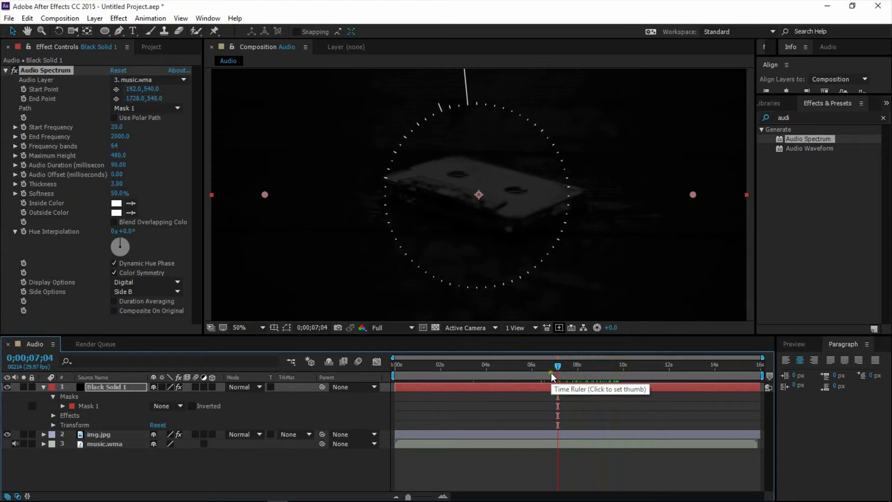
Set the spectrum Softness to 0% and Thickness to 5.10.
{"action": "left_click", "coordinate": [117, 193]}
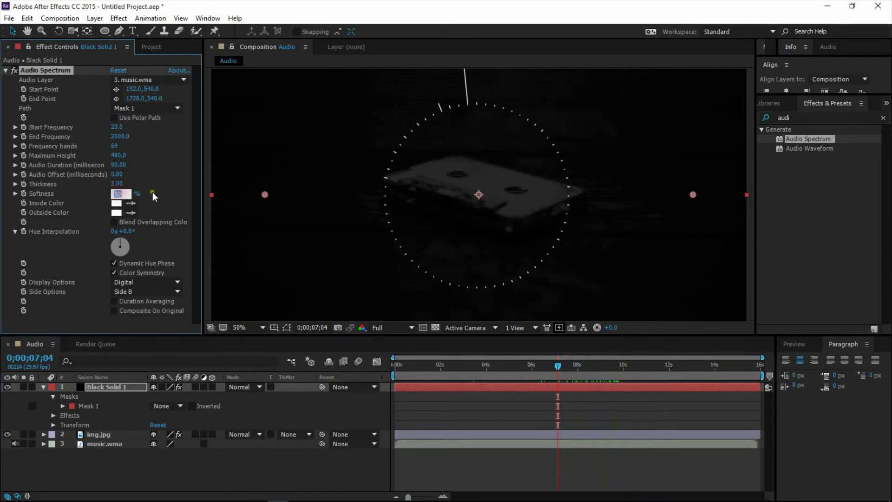
{"action": "type", "text": "0"}
{"action": "key", "text": "Return"}
{"action": "key", "text": "period"}
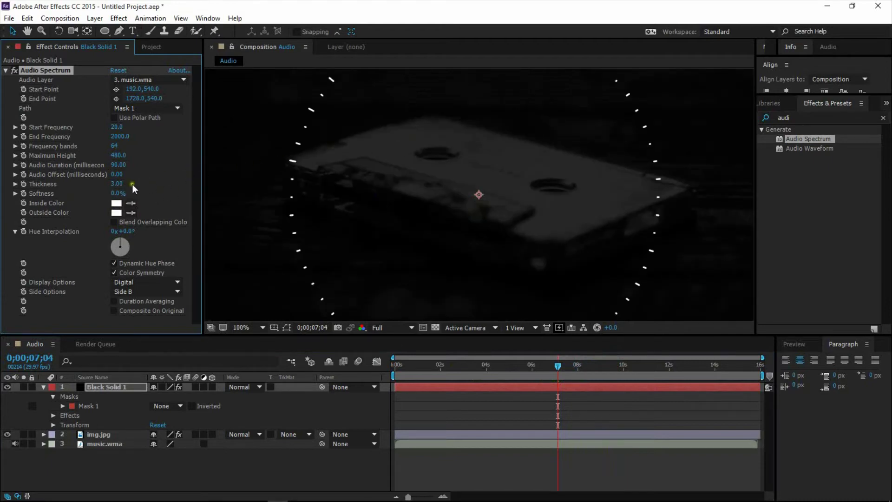
{"action": "mouse_move", "coordinate": [119, 183]}
{"action": "left_mouse_down"}
{"action": "mouse_move", "coordinate": [148, 185]}
{"action": "mouse_move", "coordinate": [135, 187]}
{"action": "left_mouse_up"}
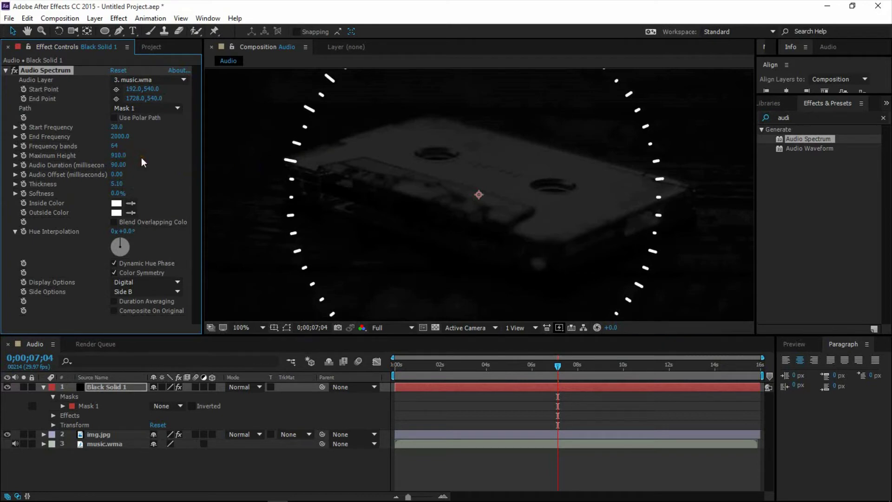
Set Frequency bands to 98 and Maximum Height to 500.
{"action": "scroll", "coordinate": [480, 141], "scroll_direction": "down", "scroll_amount": 2}
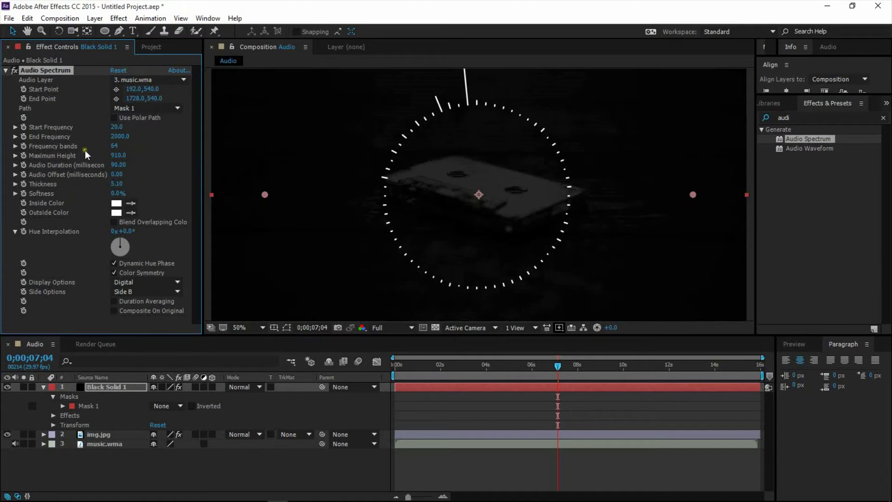
{"action": "left_click_drag", "start_coordinate": [114, 146], "coordinate": [136, 148]}
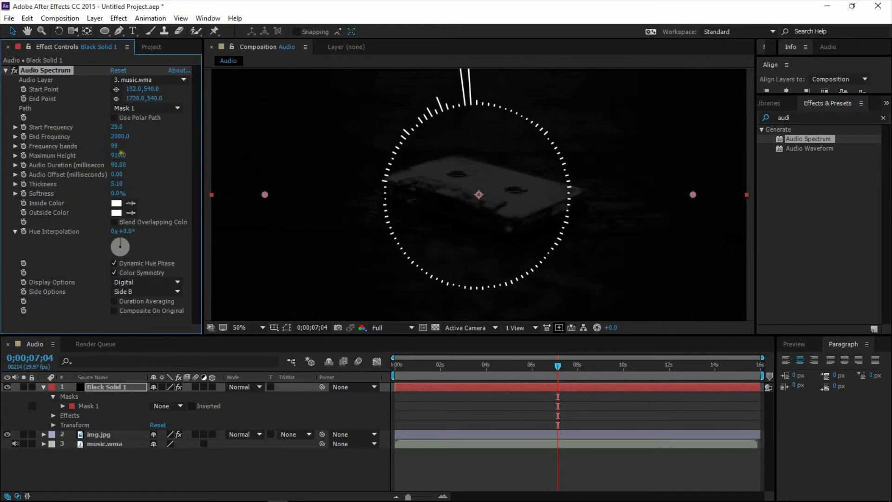
{"action": "left_click", "coordinate": [119, 155]}
{"action": "type", "text": "500"}
{"action": "key", "text": "Return"}
Set Start Frequency to 1 and End Frequency to 600.
{"action": "left_click", "coordinate": [117, 127]}
{"action": "type", "text": "0"}
{"action": "left_click_drag", "start_coordinate": [119, 136], "coordinate": [122, 153]}
{"action": "left_click_drag", "start_coordinate": [421, 367], "coordinate": [624, 367]}
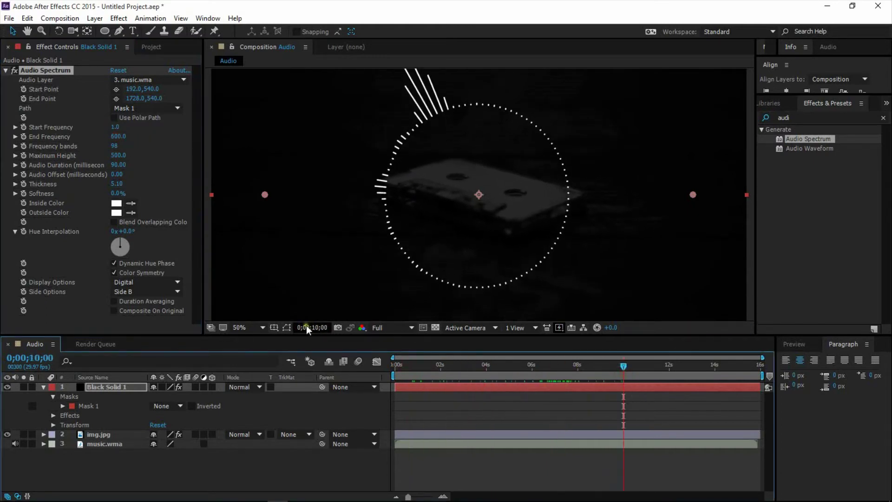
{"action": "left_click", "coordinate": [6, 70]}
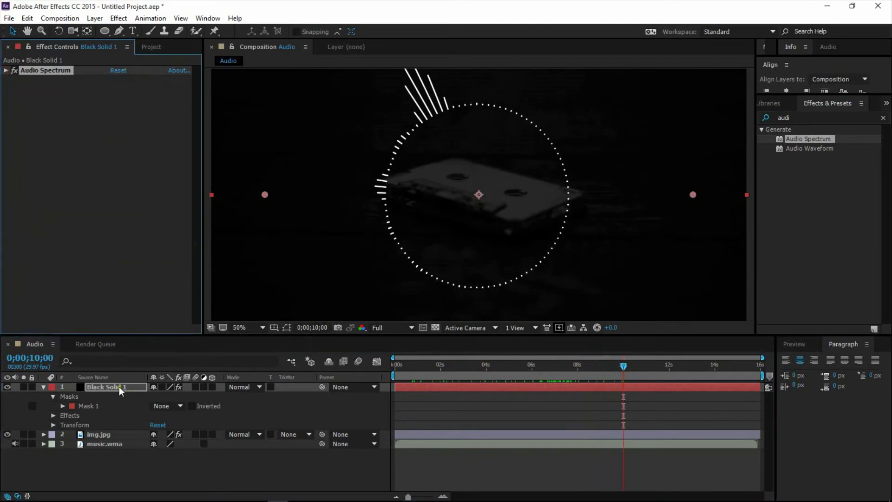
Collapse the solid layer's property rows and select Black Solid 1.
{"action": "scroll", "coordinate": [483, 244], "scroll_direction": "down", "scroll_amount": 1}
{"action": "scroll", "coordinate": [488, 241], "scroll_direction": "up", "scroll_amount": 1}
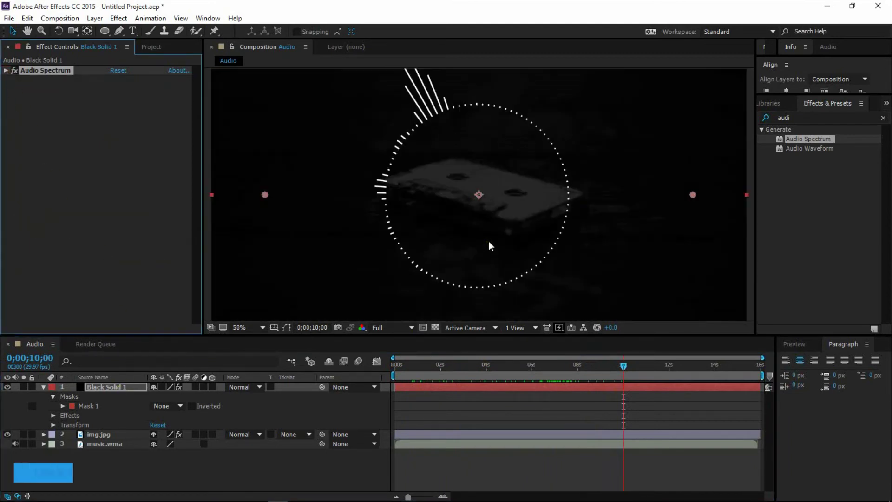
{"action": "scroll", "coordinate": [489, 241], "scroll_direction": "down", "scroll_amount": 1}
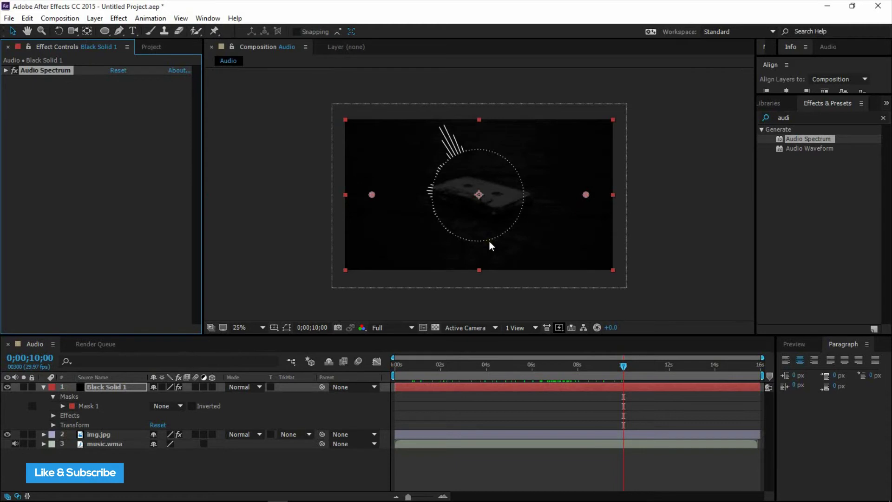
{"action": "left_click", "coordinate": [43, 387]}
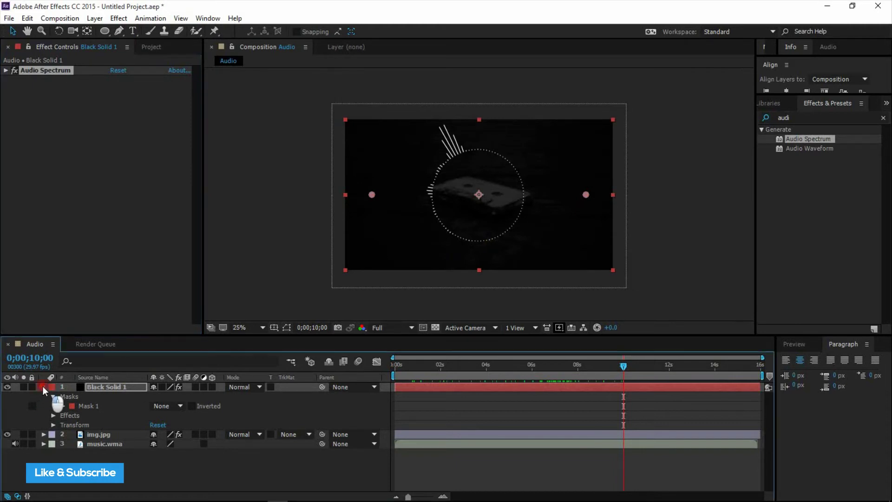
{"action": "left_click", "coordinate": [104, 386]}
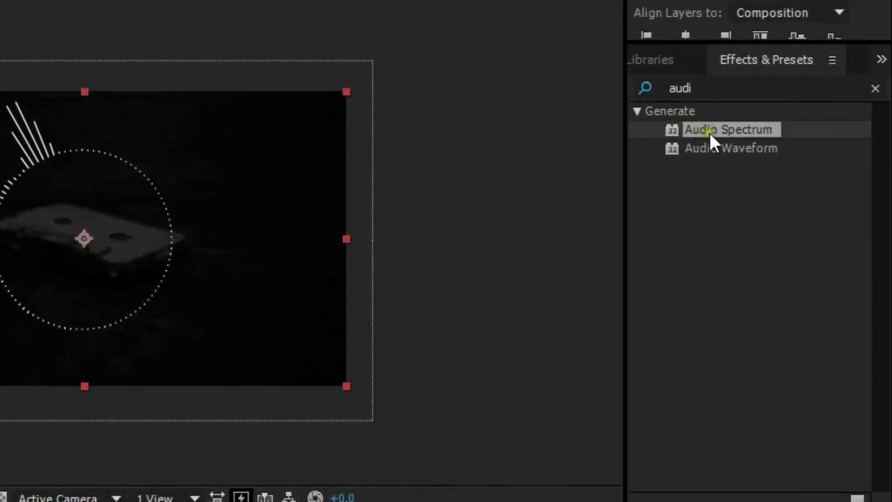
Find 4-Color Gradient in Effects & Presets and apply it to Black Solid 1.
{"action": "left_click", "coordinate": [721, 104]}
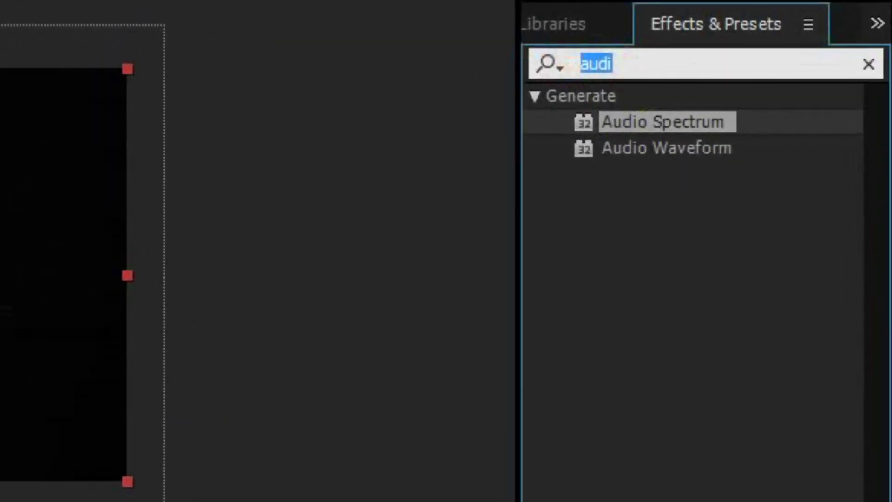
{"action": "type", "text": "4 c"}
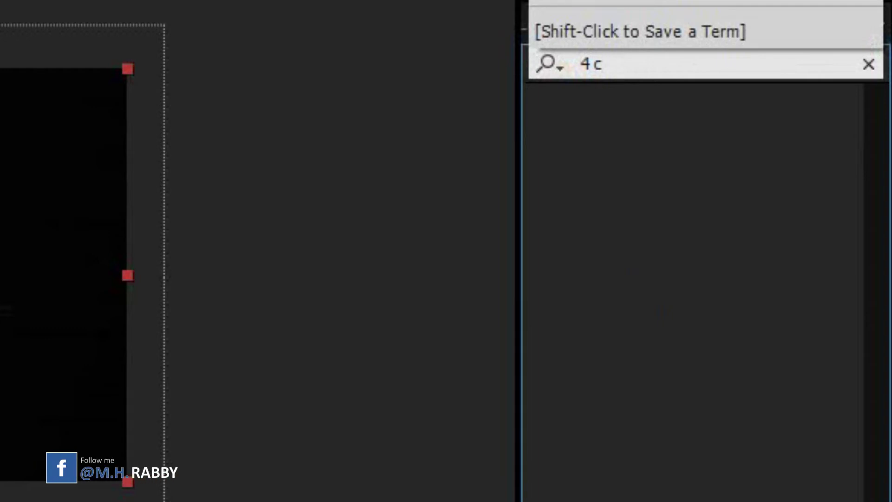
{"action": "type", "text": "polo"}
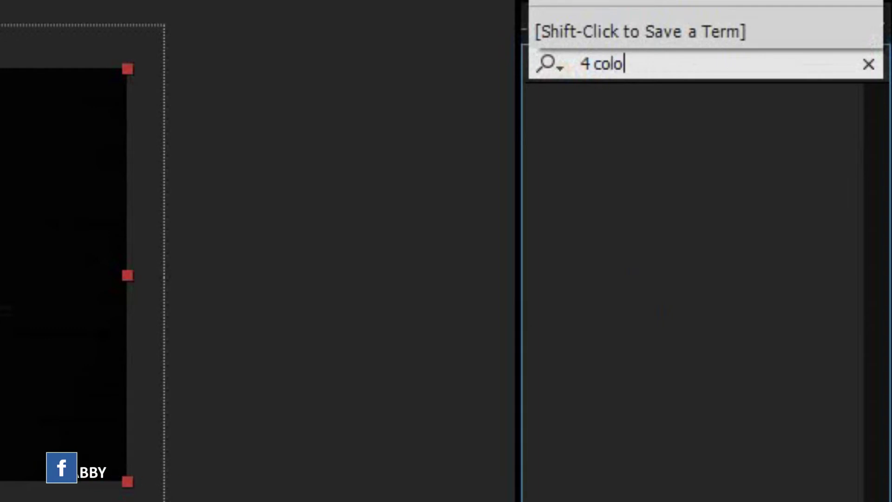
{"action": "key", "text": "BackSpace"}
{"action": "key", "text": "BackSpace"}
{"action": "key", "text": "BackSpace"}
{"action": "key", "text": "BackSpace"}
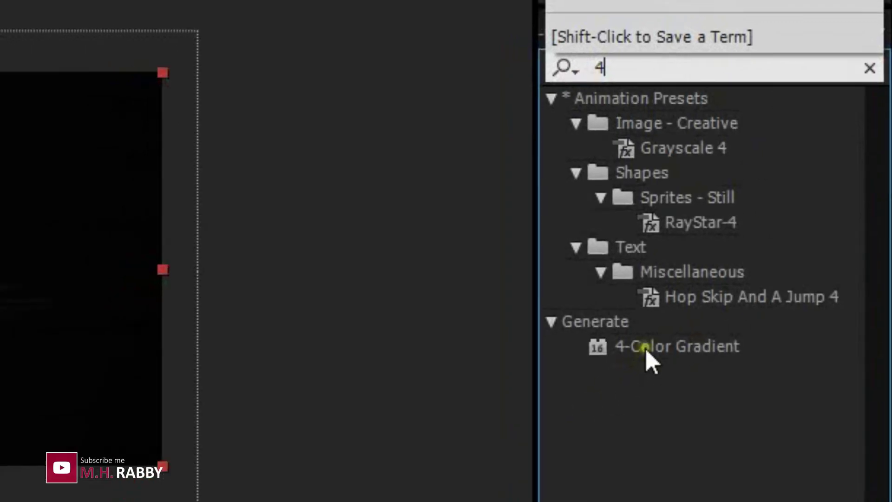
{"action": "left_click", "coordinate": [668, 356]}
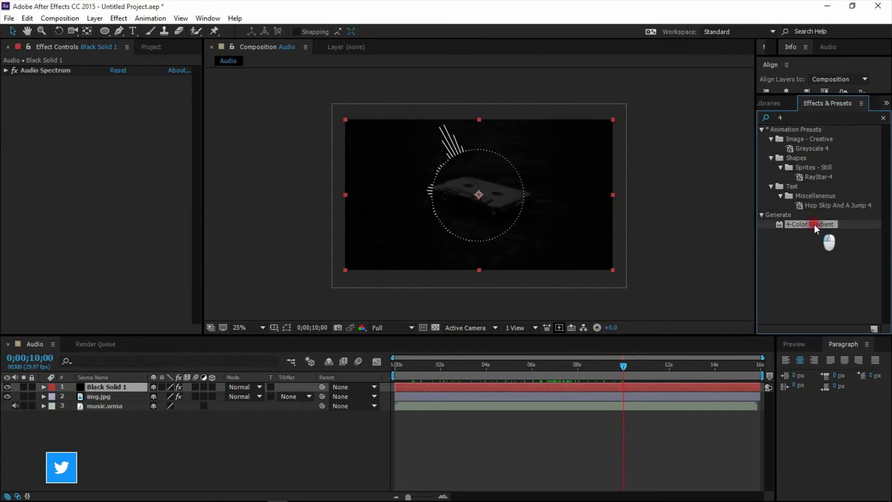
{"action": "left_click_drag", "start_coordinate": [756, 274], "coordinate": [638, 394]}
{"action": "left_click_drag", "start_coordinate": [740, 294], "coordinate": [98, 388]}
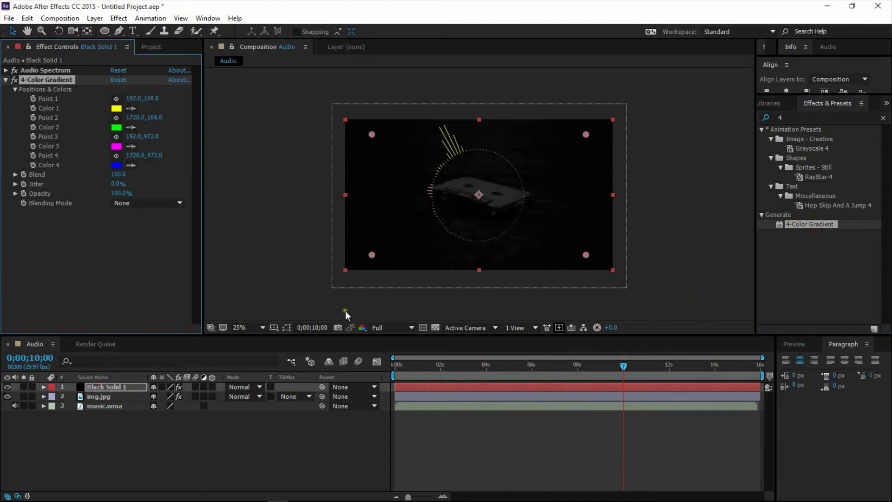
Change gradient Color 4 from blue to cyan.
{"action": "key", "text": "period"}
{"action": "left_click_drag", "start_coordinate": [605, 203], "coordinate": [596, 209]}
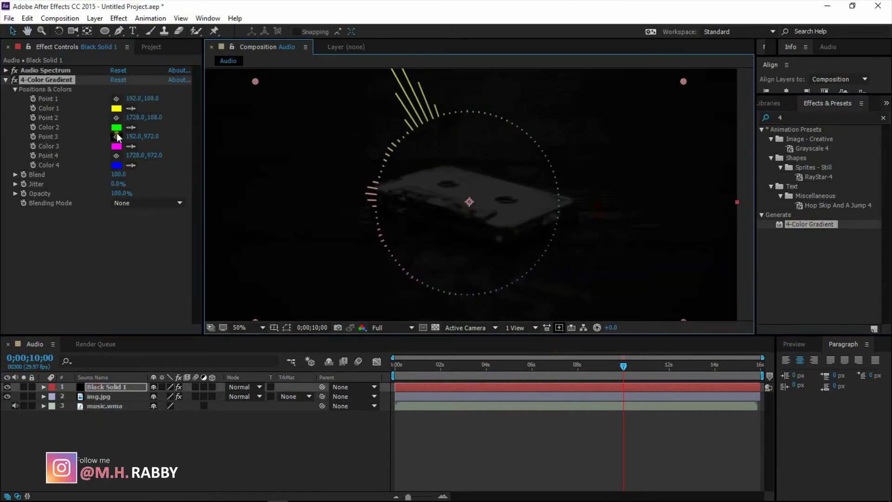
{"action": "left_click", "coordinate": [117, 166]}
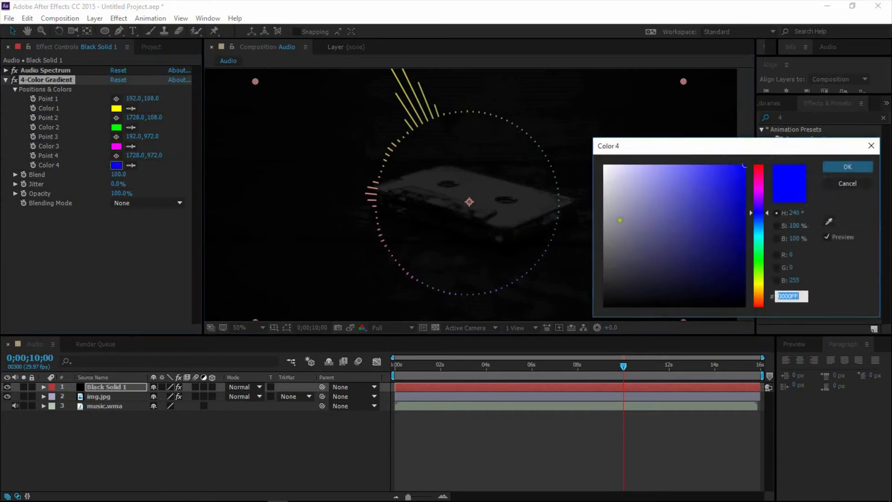
{"action": "left_click_drag", "start_coordinate": [751, 219], "coordinate": [752, 236]}
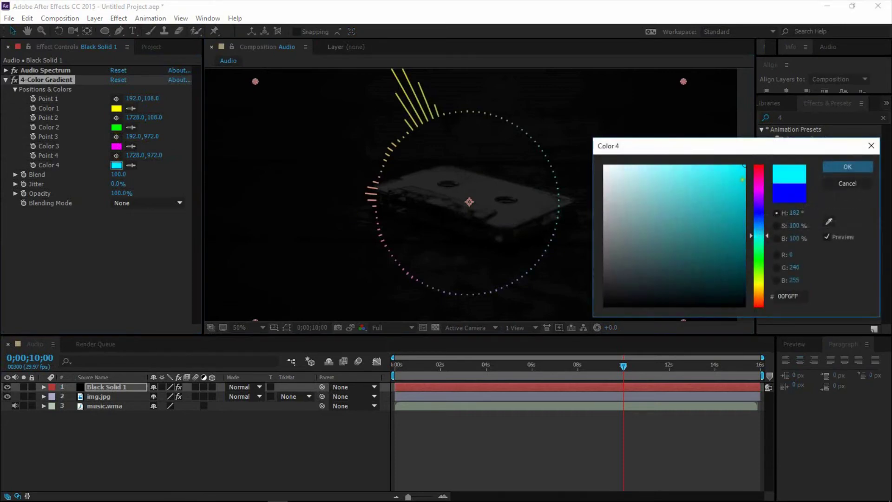
{"action": "left_click", "coordinate": [829, 163]}
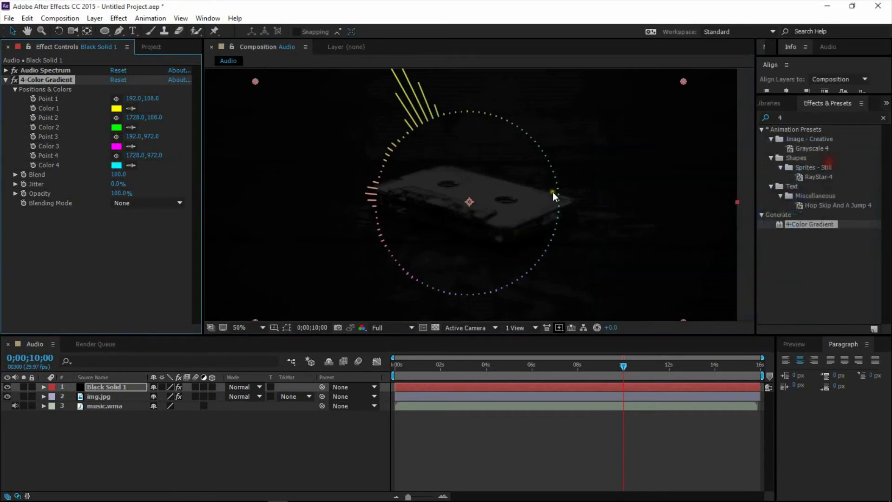
Keep Color 3 magenta and shift Color 2 to a slightly bluer green, 00FF36.
{"action": "left_click", "coordinate": [116, 147]}
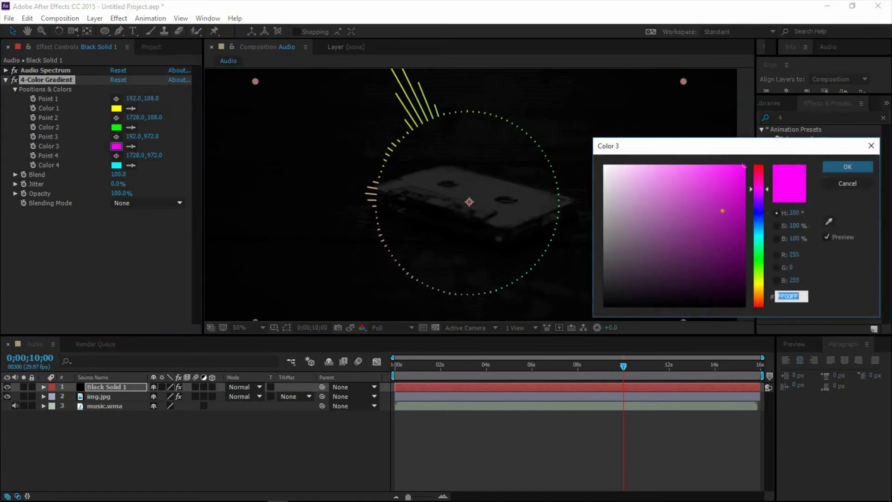
{"action": "left_click", "coordinate": [845, 166]}
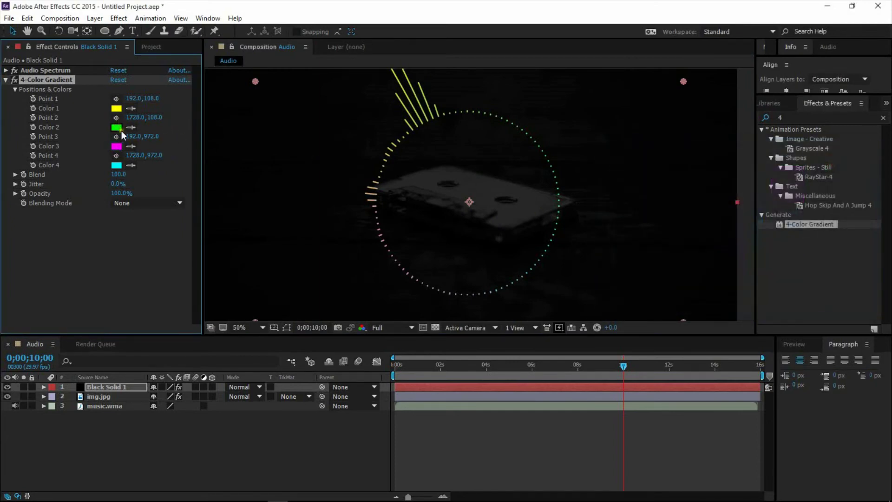
{"action": "left_click", "coordinate": [116, 127]}
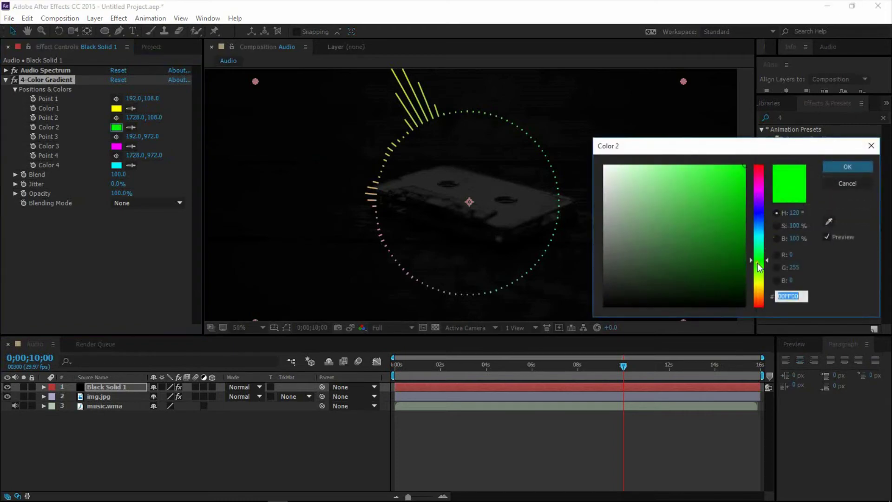
{"action": "left_click_drag", "start_coordinate": [760, 265], "coordinate": [760, 258]}
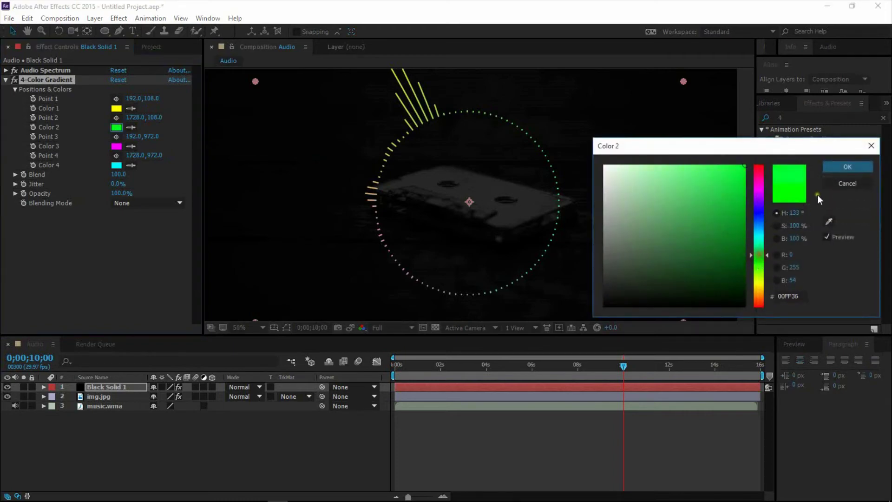
{"action": "left_click", "coordinate": [838, 167]}
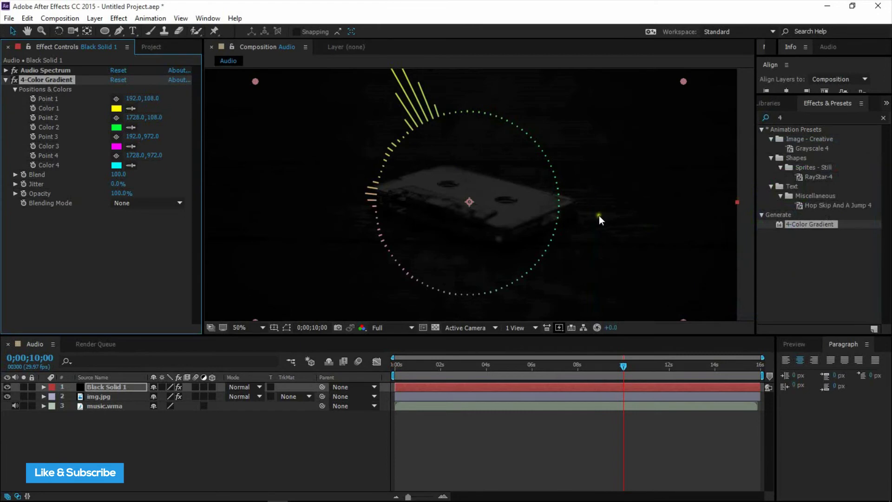
{"action": "scroll", "coordinate": [601, 216], "scroll_direction": "down", "scroll_amount": 1}
Pull gradient Point 2 and two other points in closer to the spectrum circle.
{"action": "scroll", "coordinate": [597, 186], "scroll_direction": "up", "scroll_amount": 1}
{"action": "scroll", "coordinate": [597, 154], "scroll_direction": "down", "scroll_amount": 1}
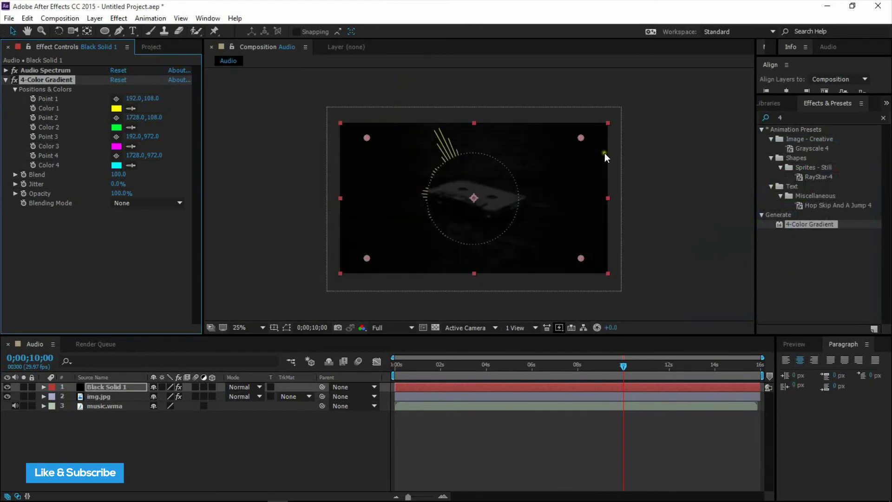
{"action": "left_click_drag", "start_coordinate": [581, 136], "coordinate": [520, 147]}
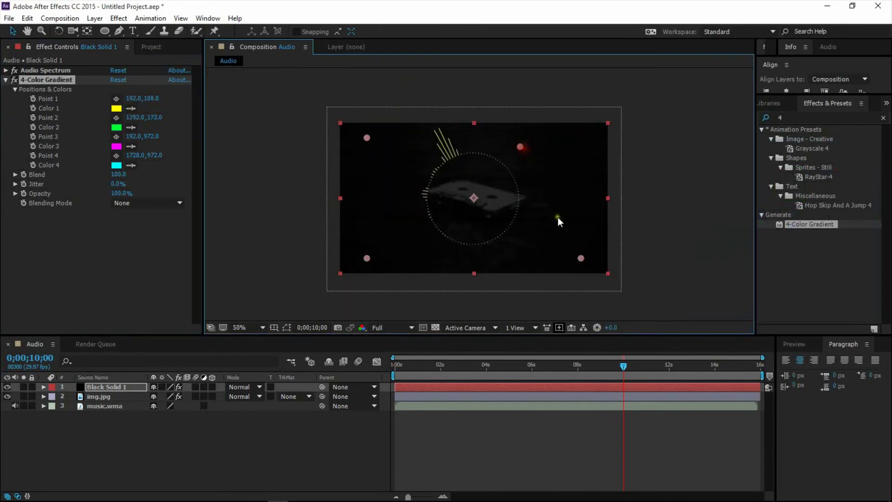
{"action": "scroll", "coordinate": [581, 232], "scroll_direction": "up", "scroll_amount": 1}
{"action": "left_click_drag", "start_coordinate": [681, 291], "coordinate": [570, 265]}
{"action": "left_click_drag", "start_coordinate": [254, 288], "coordinate": [316, 241]}
Fine-tune the gradient points to 510,106; 1380,346; 444,794; 1310,878 and preview.
{"action": "scroll", "coordinate": [278, 176], "scroll_direction": "up", "scroll_amount": 3}
{"action": "left_click_drag", "start_coordinate": [256, 112], "coordinate": [308, 127]}
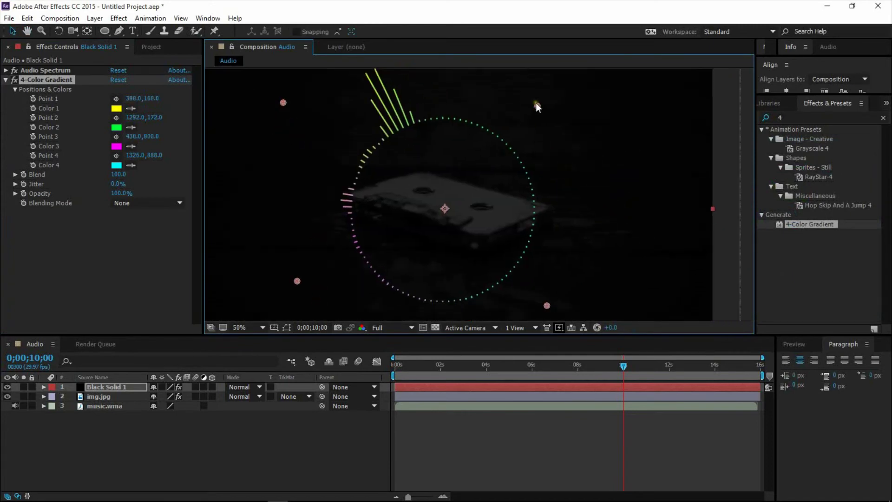
{"action": "left_click_drag", "start_coordinate": [561, 170], "coordinate": [561, 154]}
{"action": "left_click_drag", "start_coordinate": [283, 102], "coordinate": [319, 87]}
{"action": "mouse_move", "coordinate": [297, 280]}
{"action": "left_mouse_down"}
{"action": "mouse_move", "coordinate": [312, 276]}
{"action": "mouse_move", "coordinate": [300, 279]}
{"action": "left_mouse_up"}
{"action": "left_click_drag", "start_coordinate": [623, 366], "coordinate": [396, 366]}
{"action": "key", "text": "space"}
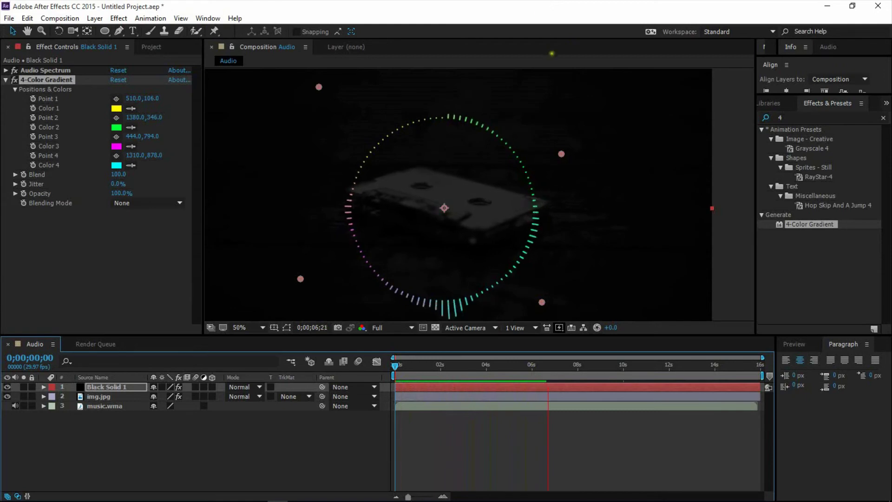
{"action": "left_click_drag", "start_coordinate": [571, 369], "coordinate": [411, 366]}
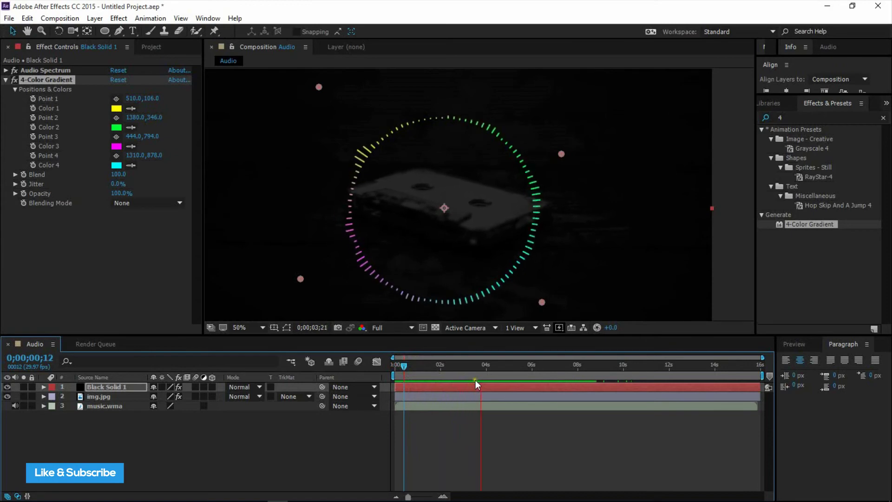
{"action": "left_click", "coordinate": [484, 367]}
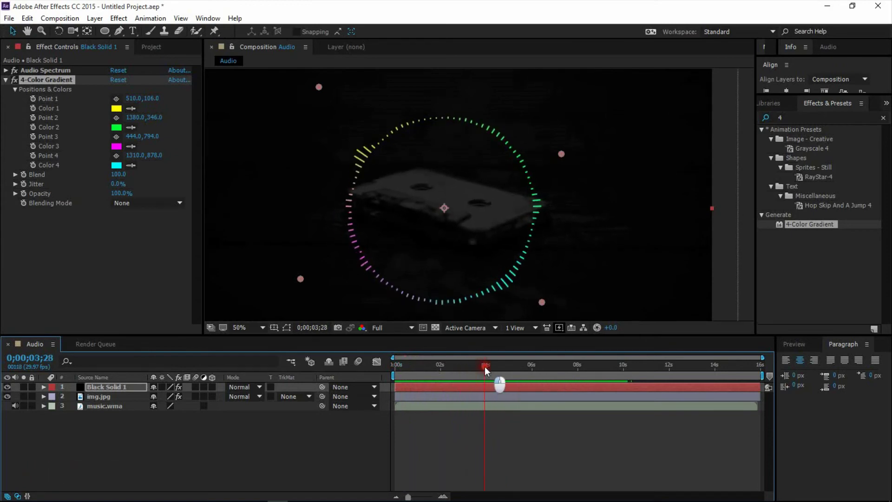
{"action": "left_click_drag", "start_coordinate": [484, 366], "coordinate": [409, 370]}
{"action": "key", "text": "space"}
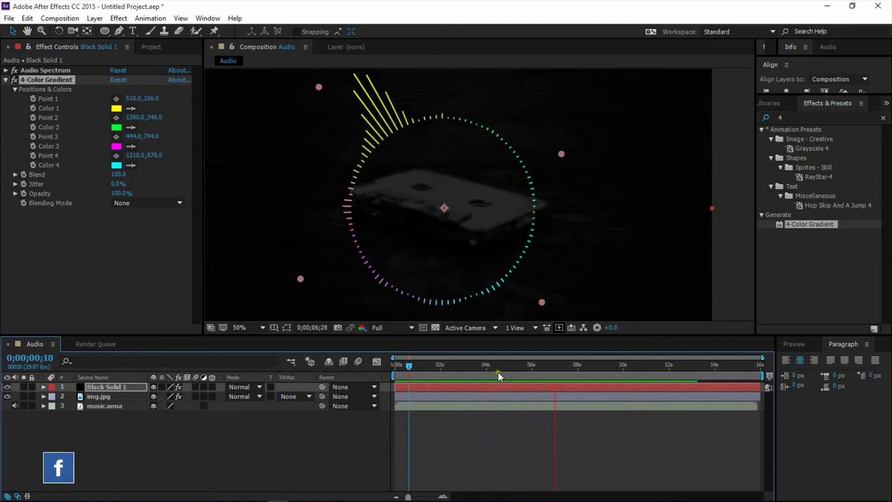
{"action": "left_click_drag", "start_coordinate": [499, 371], "coordinate": [578, 383]}
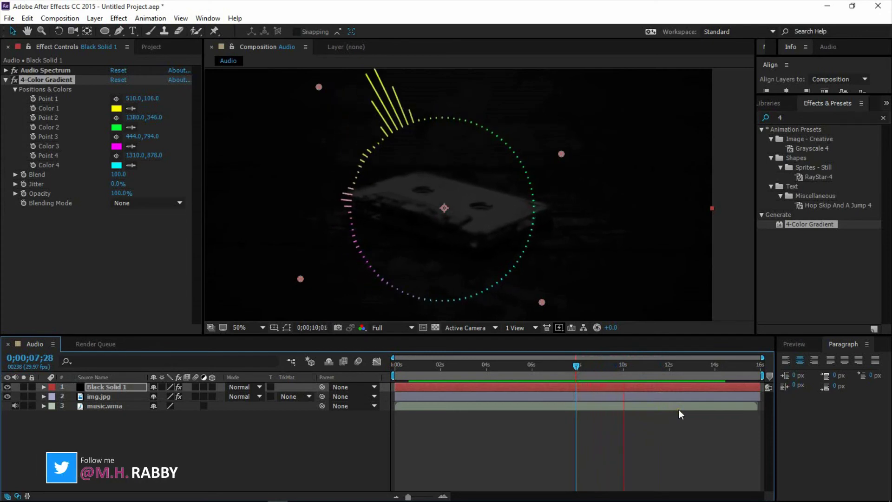
{"action": "left_click", "coordinate": [674, 371]}
{"action": "left_click_drag", "start_coordinate": [633, 369], "coordinate": [623, 374]}
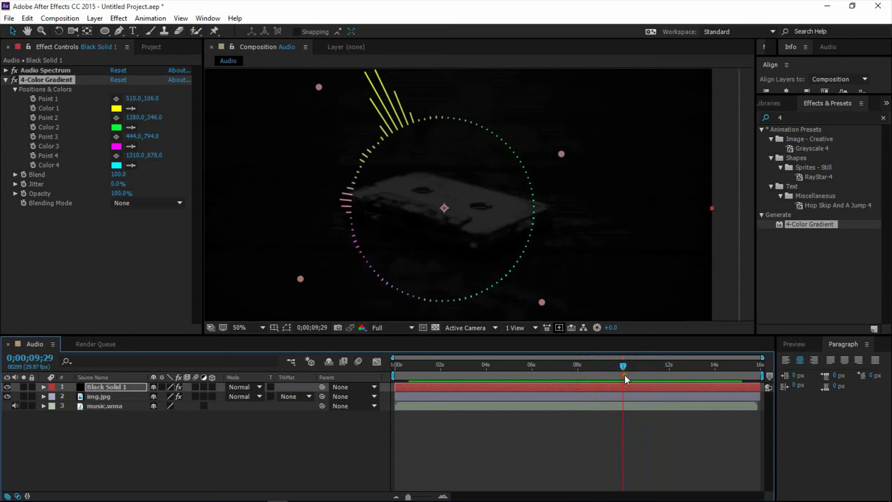
Select img.jpg to show its Hue/Saturation (saturation -100, lightness -84) and scrub to about 2 seconds.
{"action": "key", "text": "comma"}
{"action": "key", "text": "comma"}
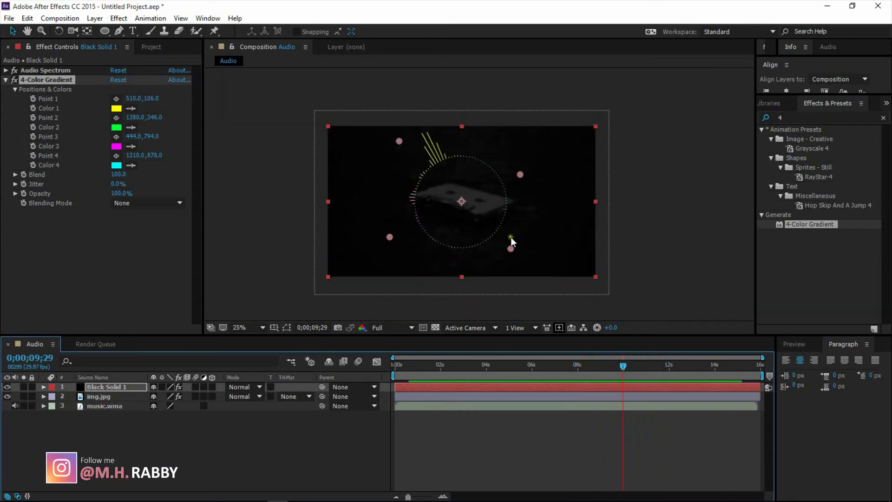
{"action": "left_click", "coordinate": [92, 397]}
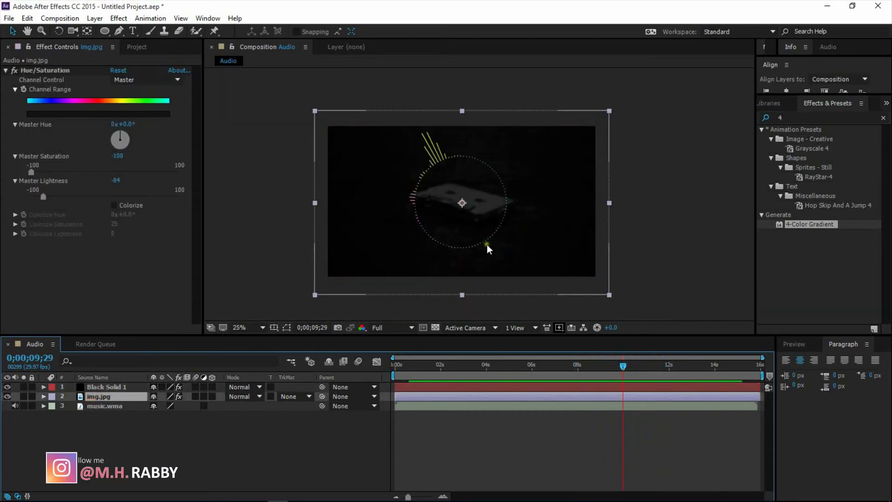
{"action": "key", "text": "period"}
{"action": "key", "text": "period"}
{"action": "key", "text": "comma"}
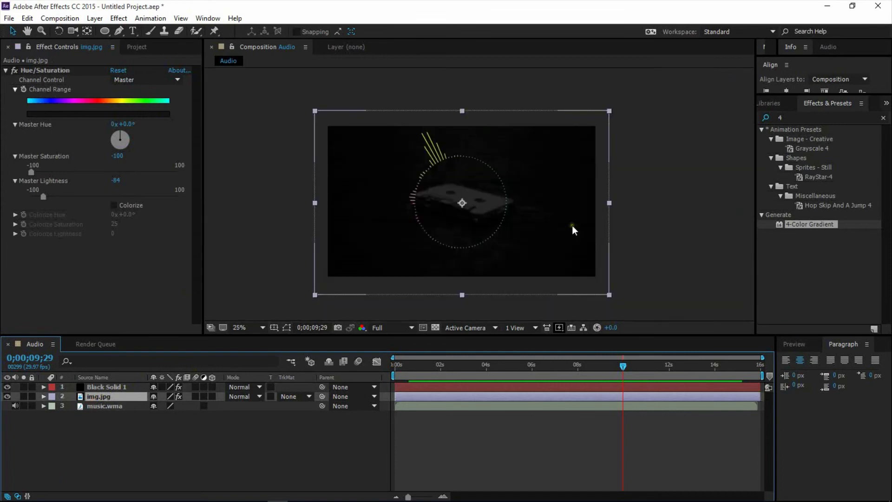
{"action": "key", "text": "period"}
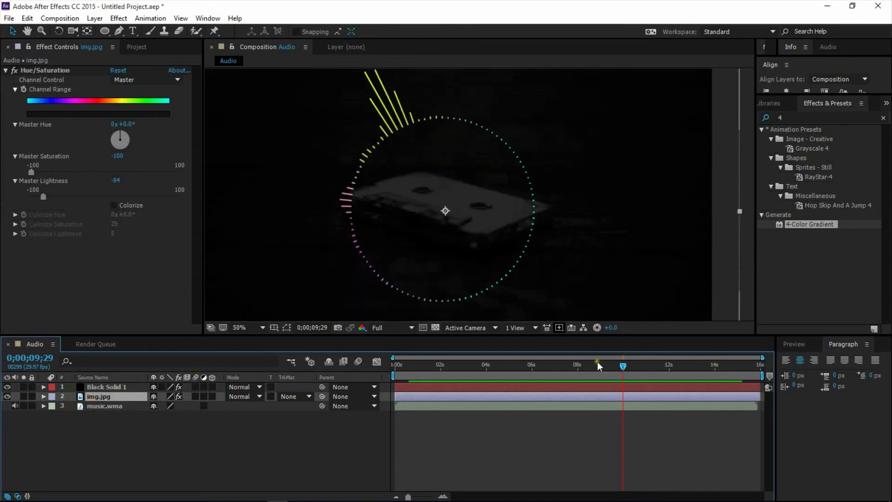
{"action": "left_click_drag", "start_coordinate": [598, 366], "coordinate": [450, 378]}
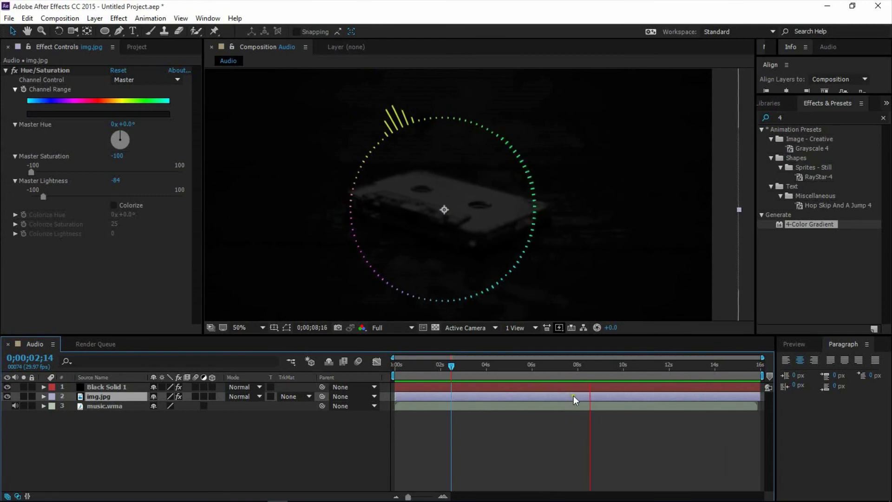
Go to frame 7;29 and expand Black Solid 1's Audio Spectrum settings in Effect Controls.
{"action": "left_click", "coordinate": [591, 366]}
{"action": "left_click_drag", "start_coordinate": [590, 367], "coordinate": [577, 369]}
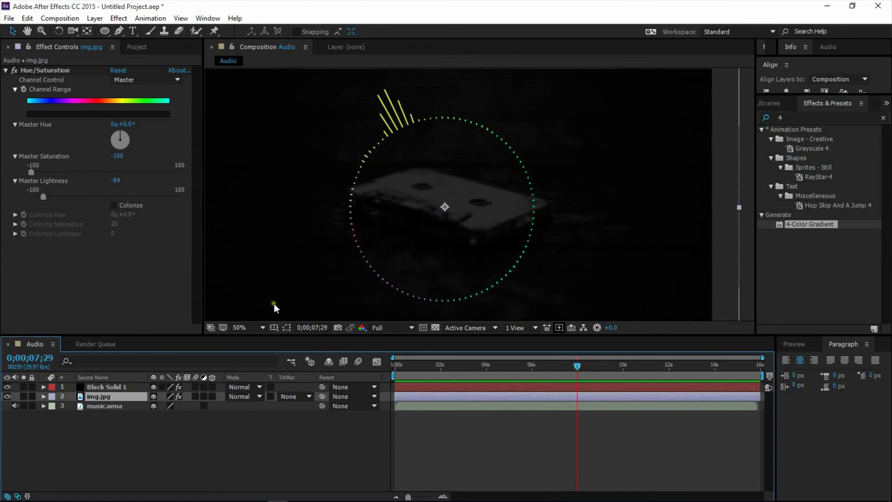
{"action": "left_click", "coordinate": [130, 48]}
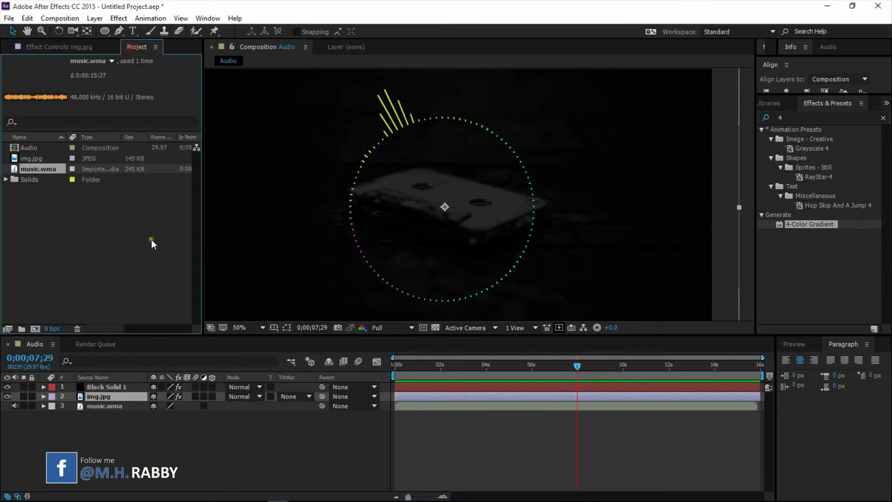
{"action": "left_click", "coordinate": [105, 388]}
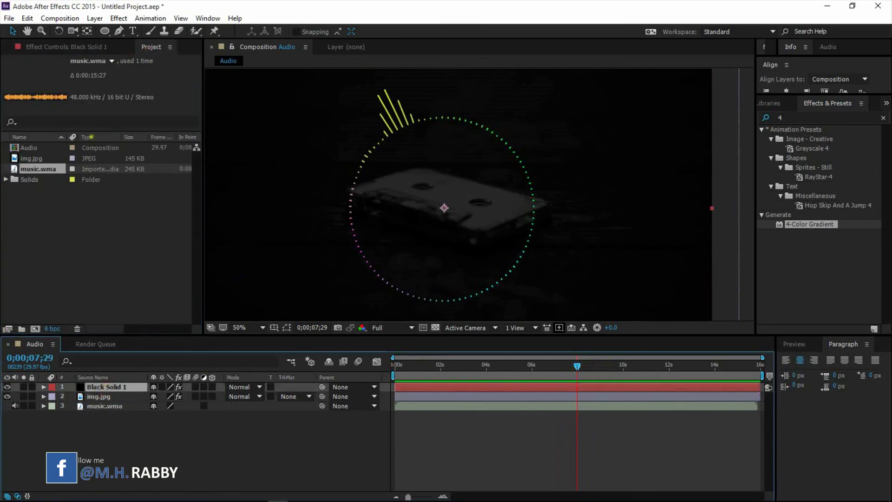
{"action": "left_click", "coordinate": [91, 48]}
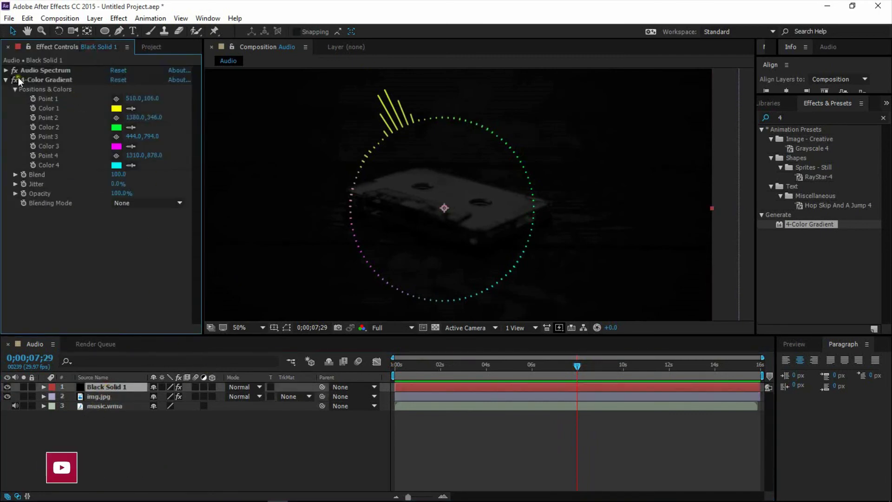
{"action": "left_click", "coordinate": [6, 70]}
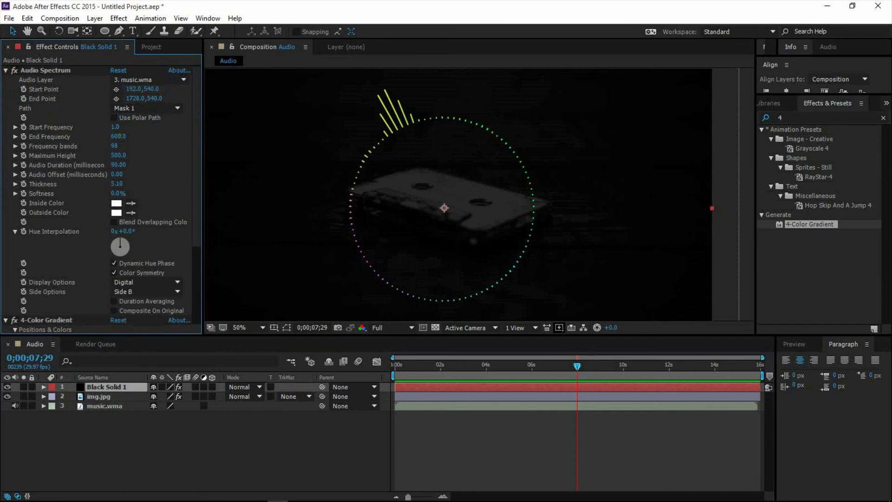
Change End Frequency to 300, then scrub back to about 2 seconds to check.
{"action": "left_click_drag", "start_coordinate": [120, 136], "coordinate": [124, 158]}
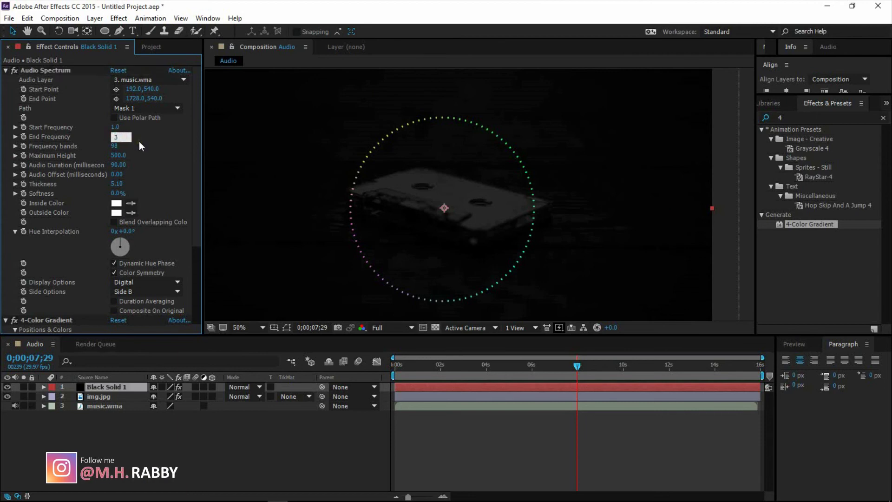
{"action": "type", "text": "00"}
{"action": "key", "text": "Return"}
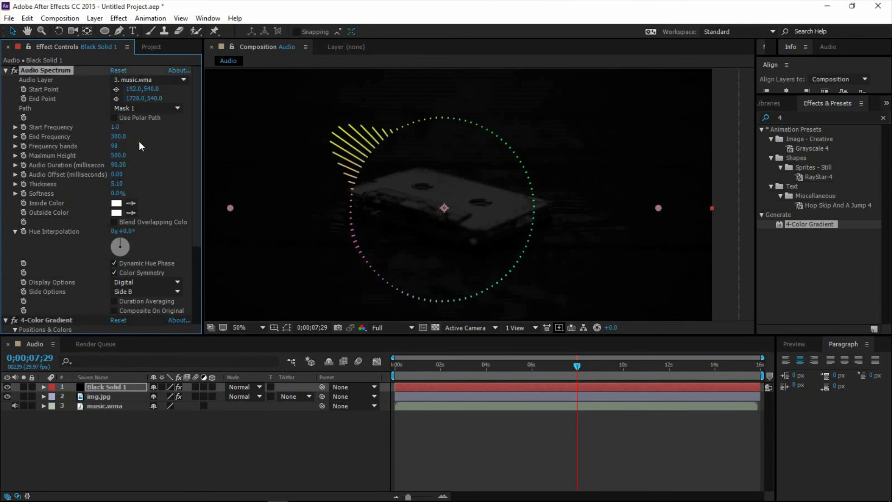
{"action": "left_click_drag", "start_coordinate": [502, 366], "coordinate": [450, 366]}
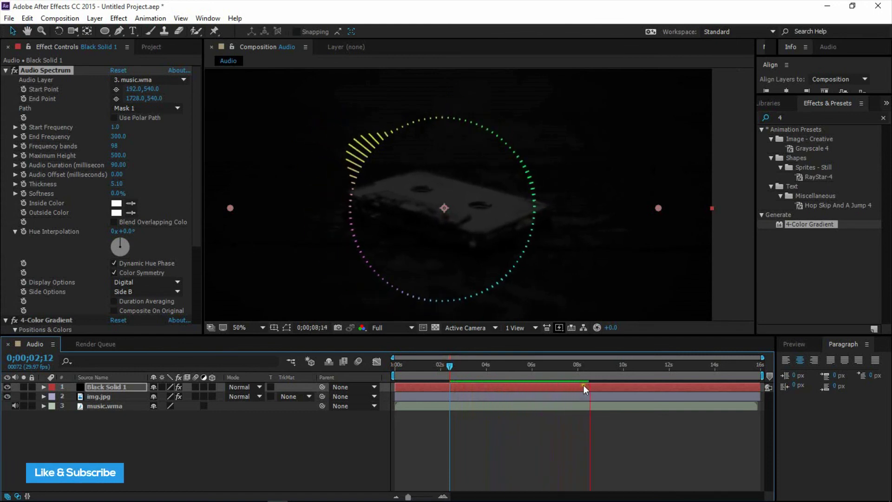
{"action": "left_click", "coordinate": [569, 364]}
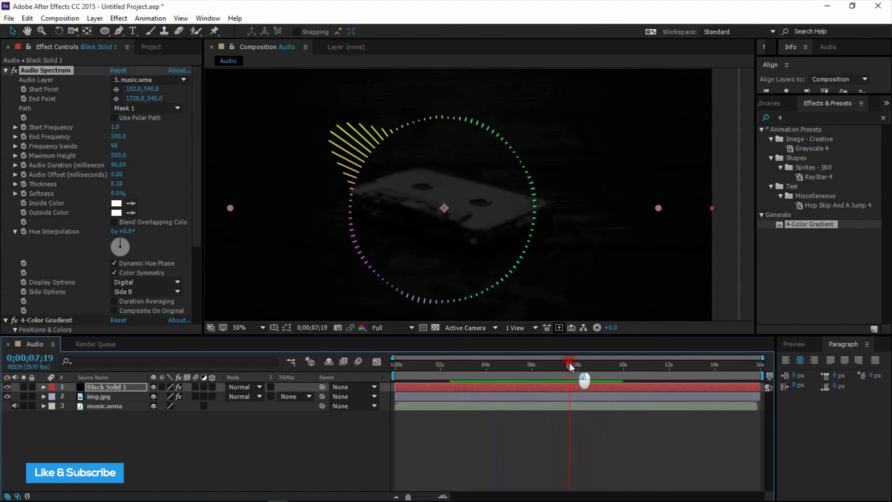